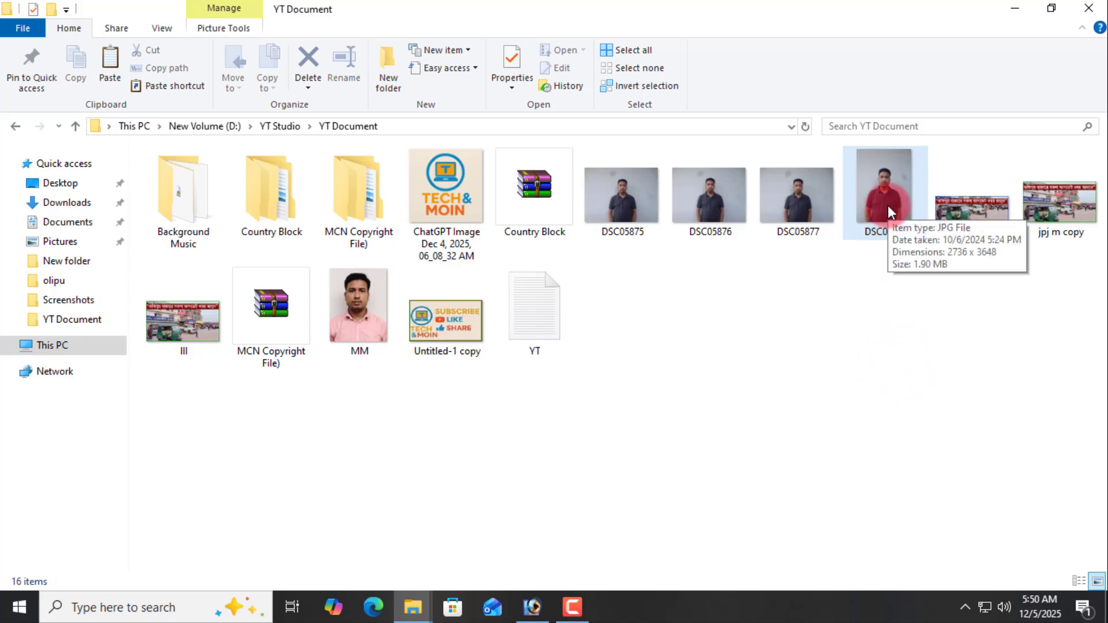
- View the photo DSC05878 from the YT Document folder at full window size in the image viewer, and close it
double_click(884, 210)
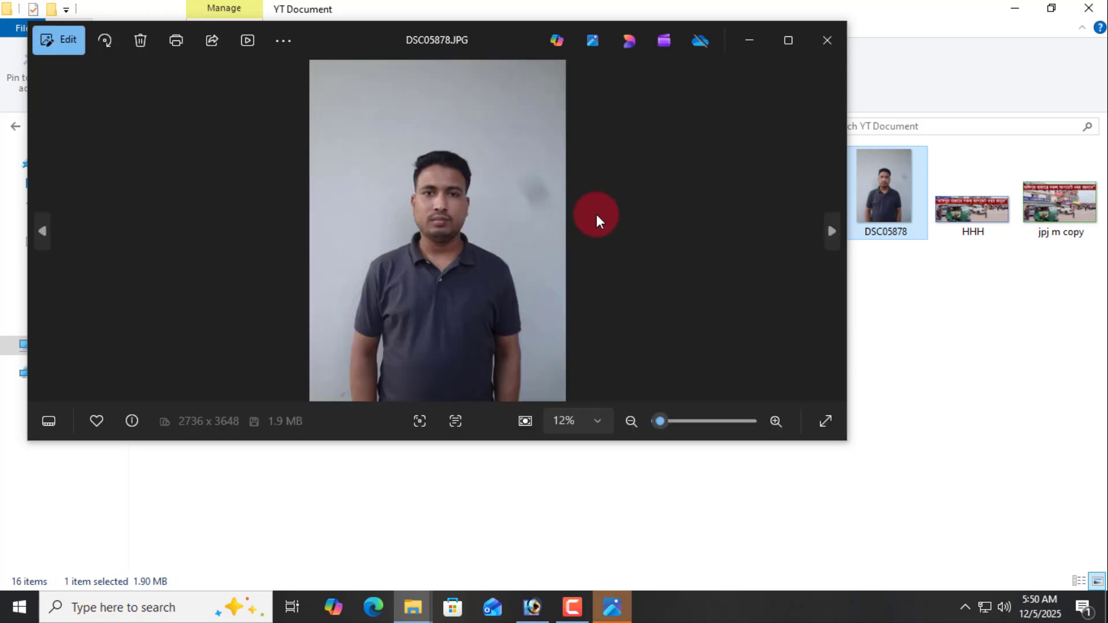
left_click(796, 41)
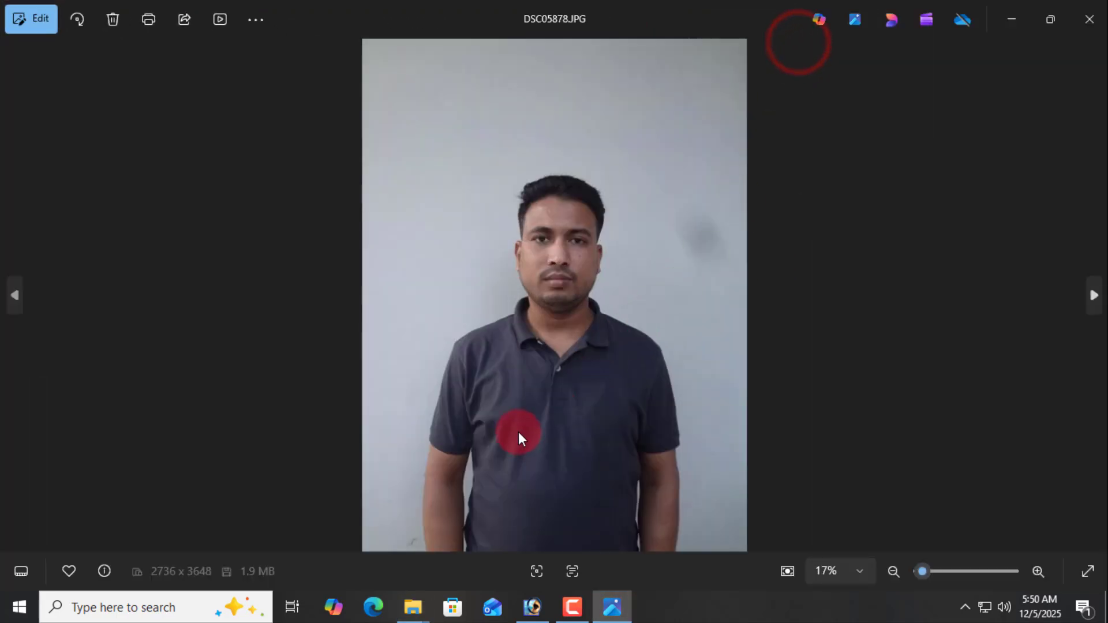
left_click(1090, 19)
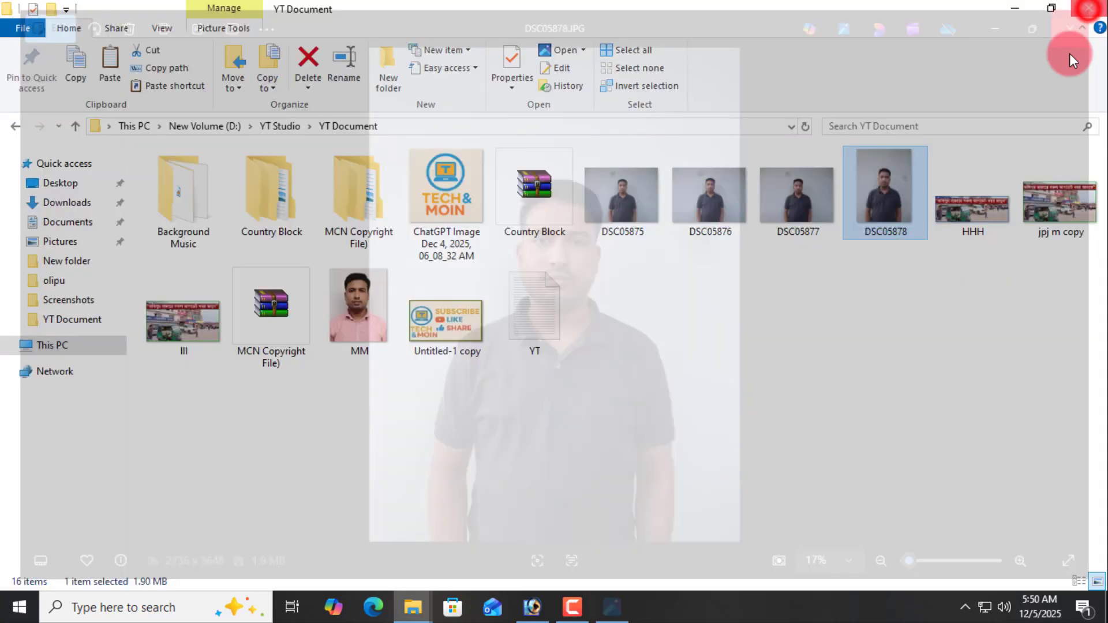
left_click(826, 346)
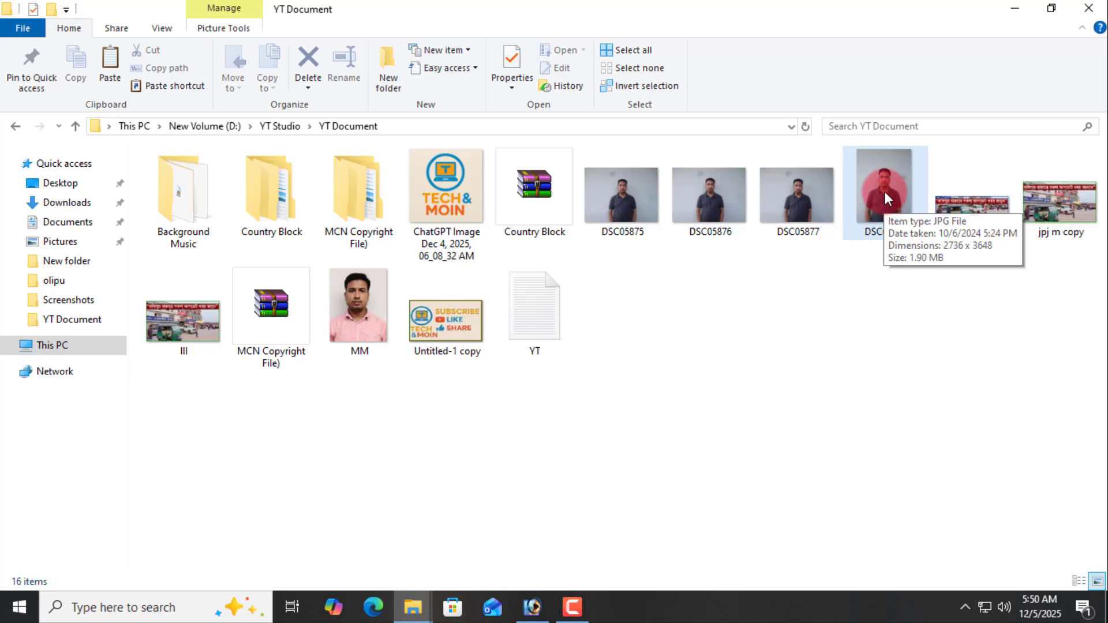
- Open DSC05878 in Photoshop, rotate its canvas 90° clockwise, and maximize the image window
left_click_drag(883, 191, 556, 432)
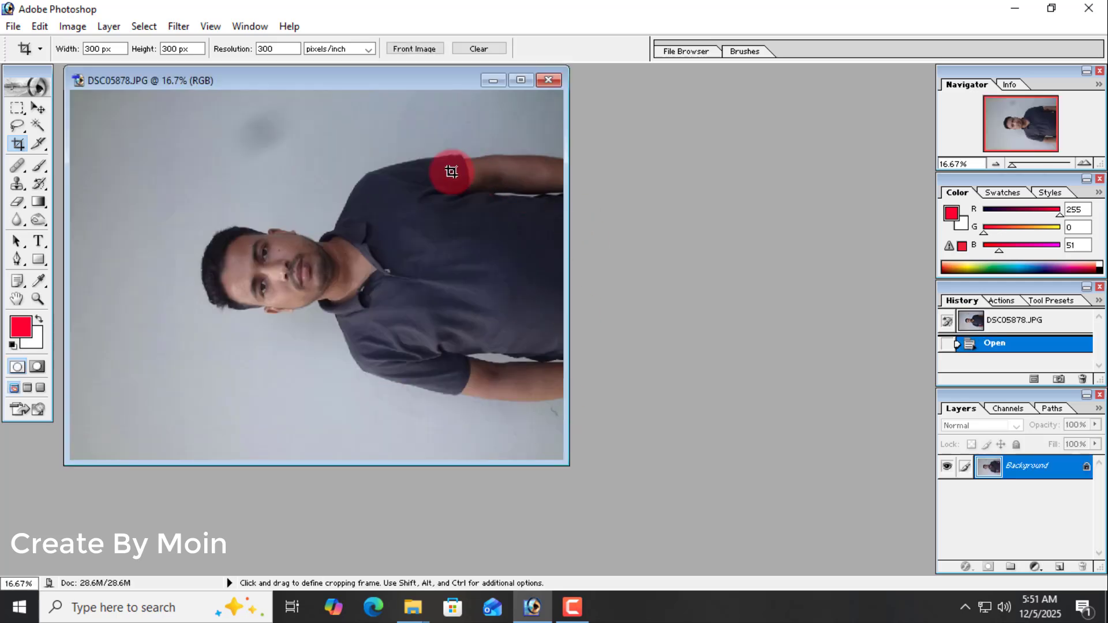
left_click_drag(380, 89, 452, 105)
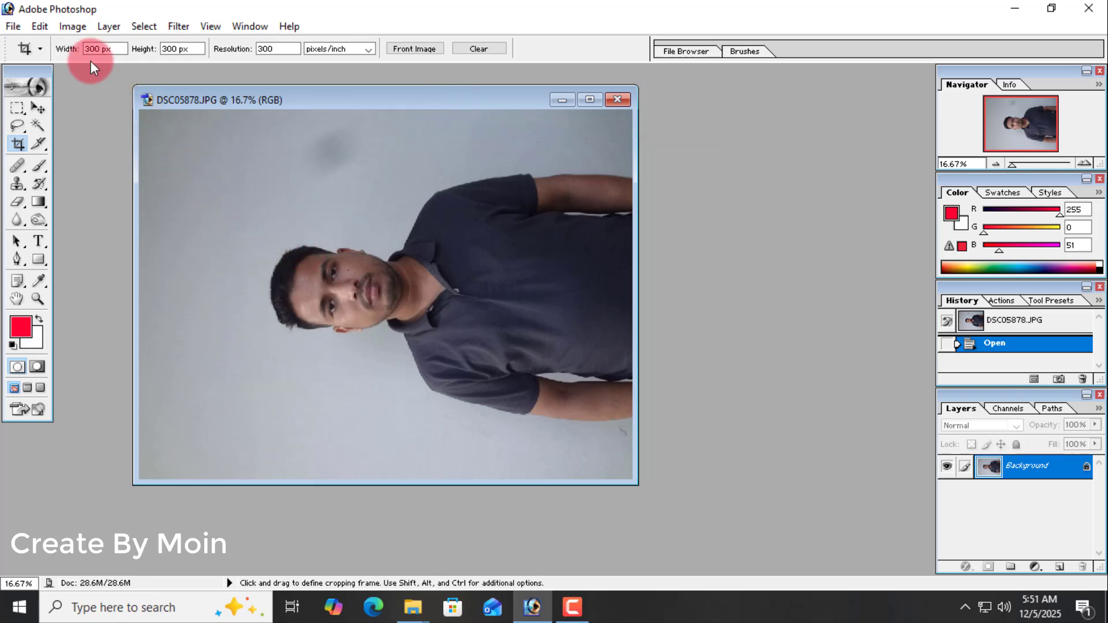
left_click(79, 30)
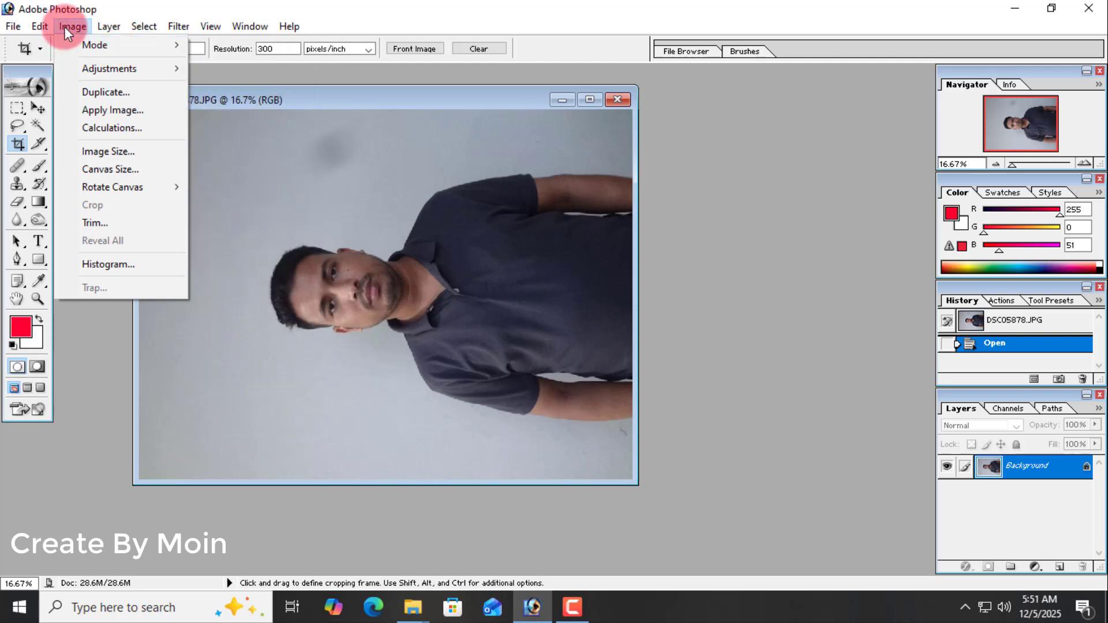
left_click(64, 26)
left_click(64, 26)
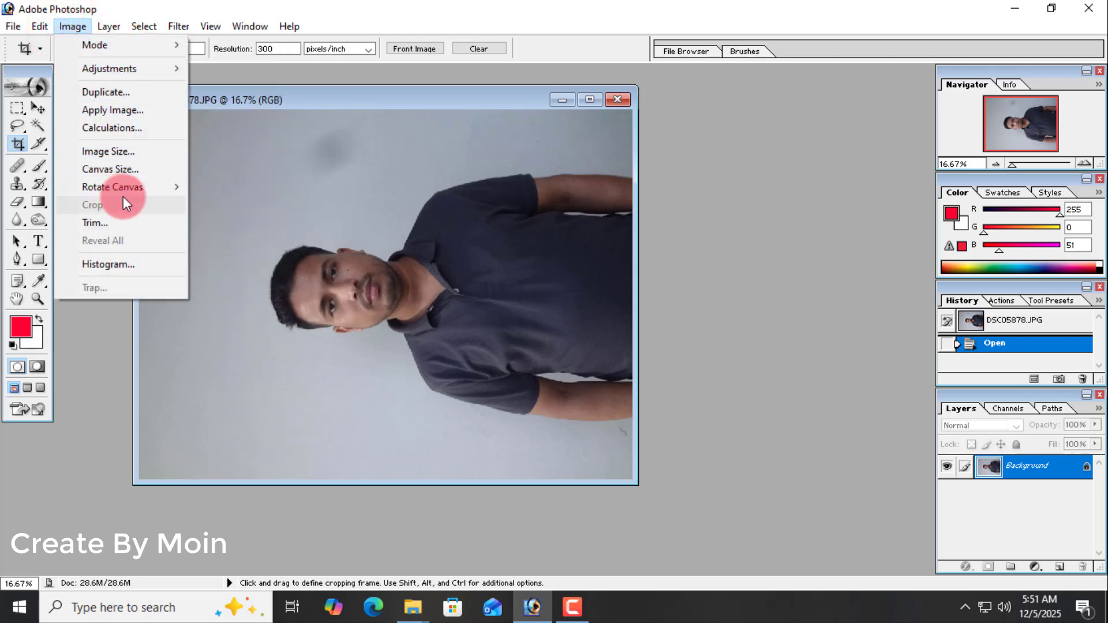
mouse_move(139, 192)
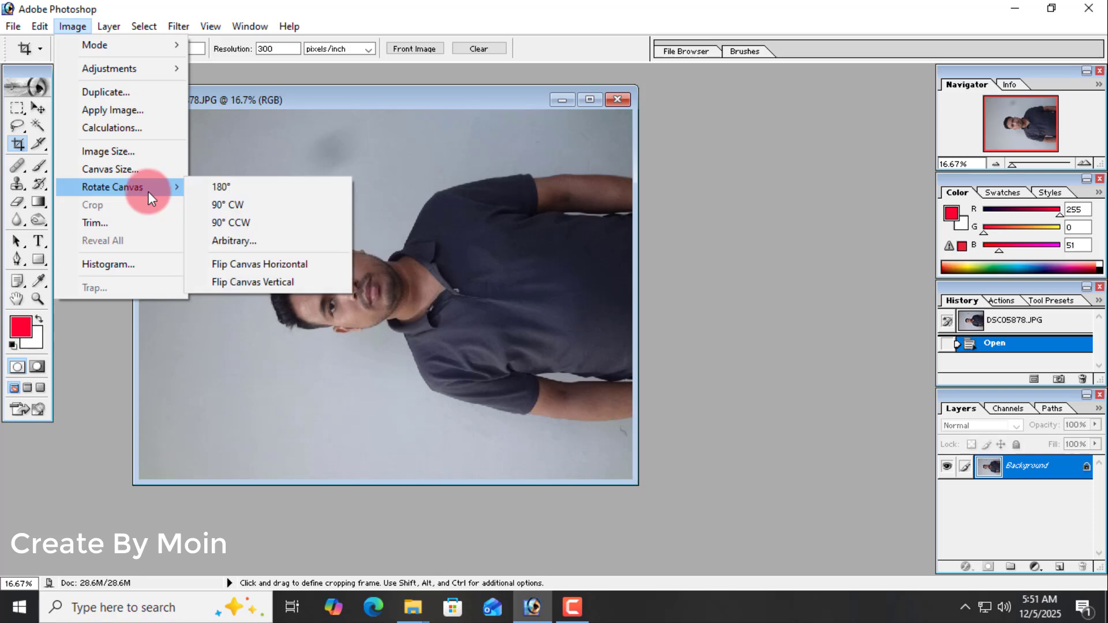
left_click(230, 202)
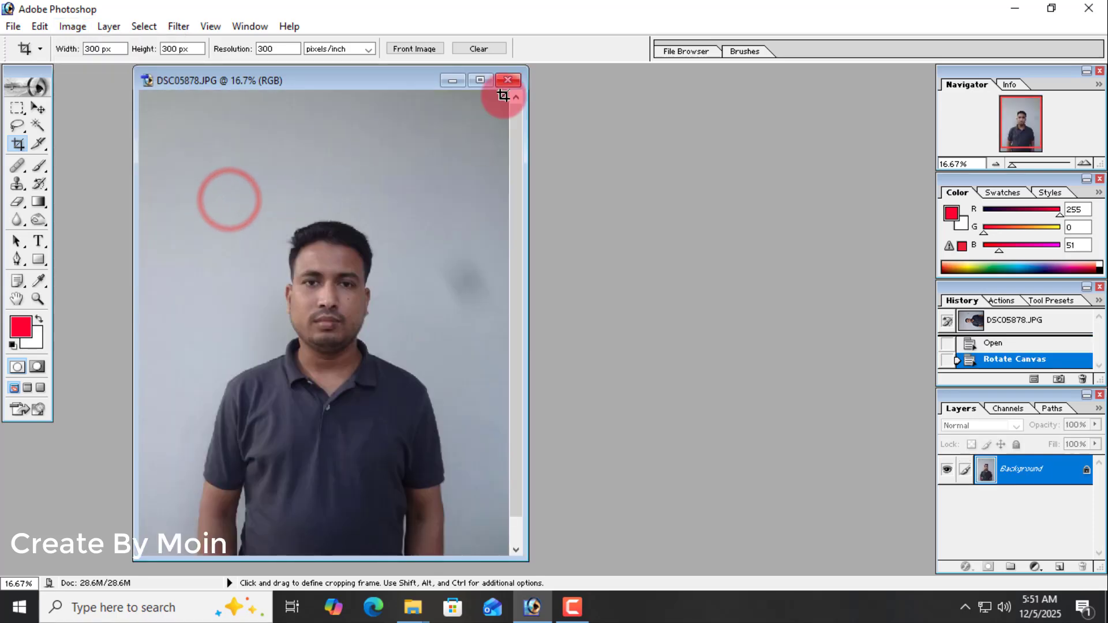
left_click_drag(372, 80, 458, 75)
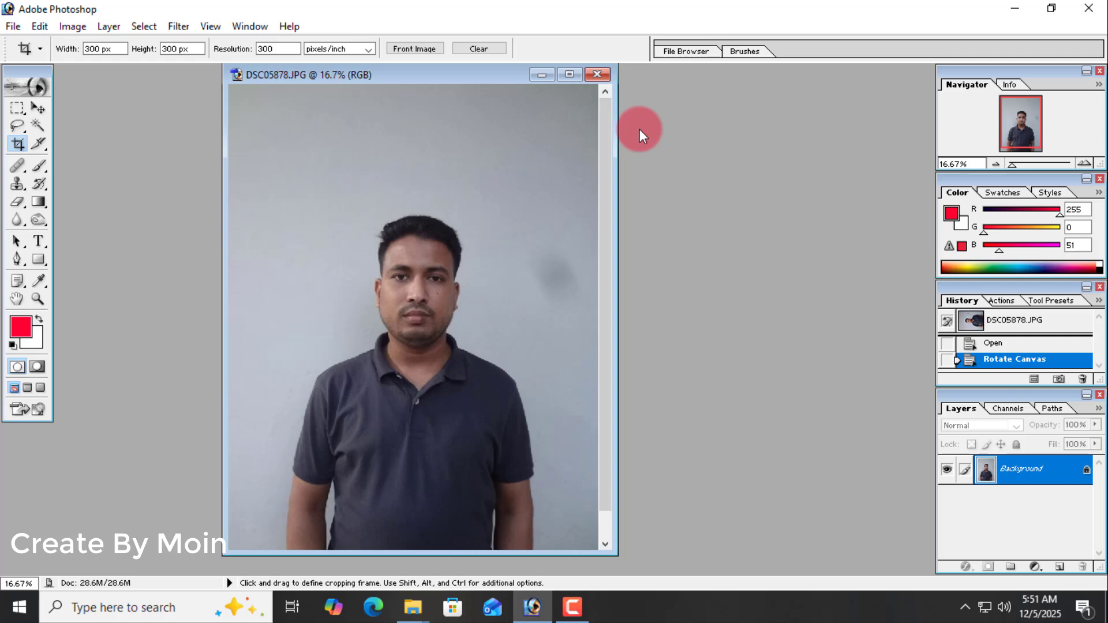
left_click(563, 74)
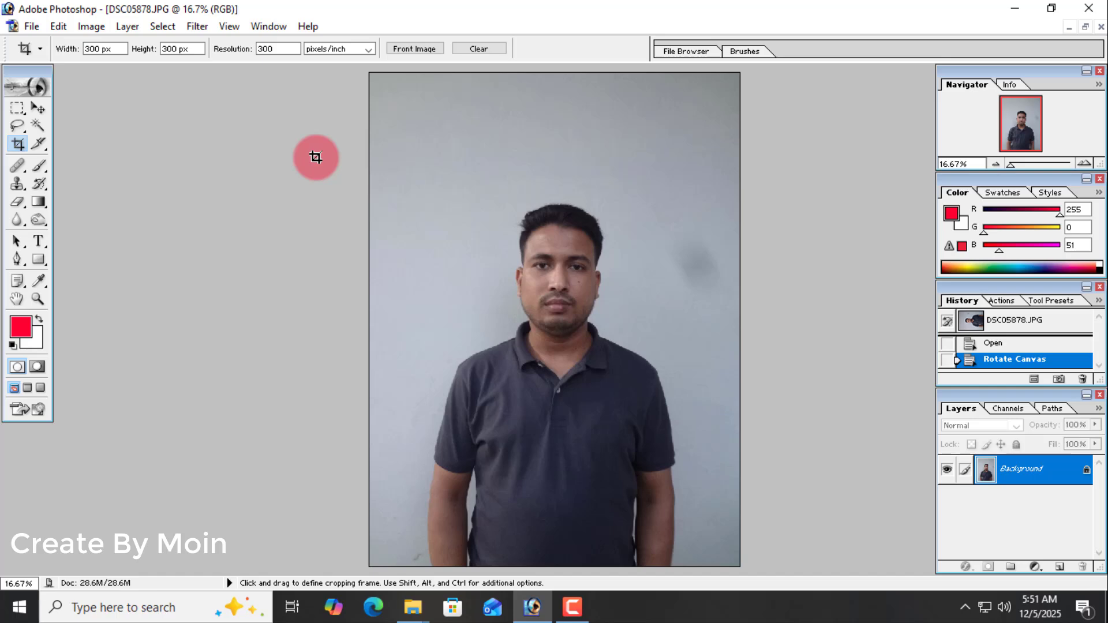
left_click(91, 27)
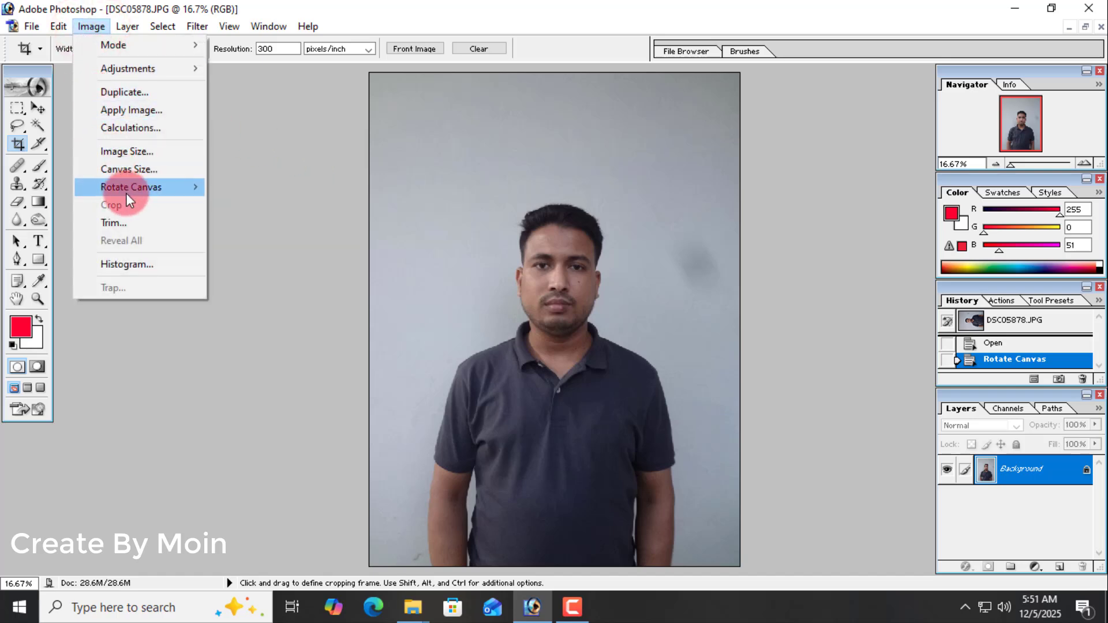
left_click(157, 192)
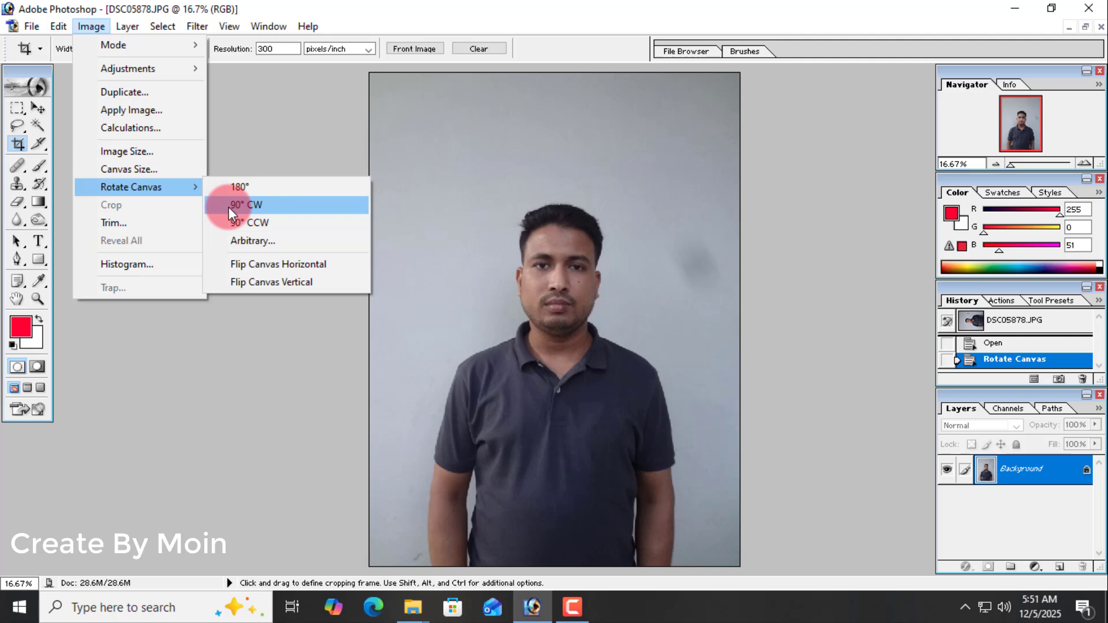
left_click(234, 244)
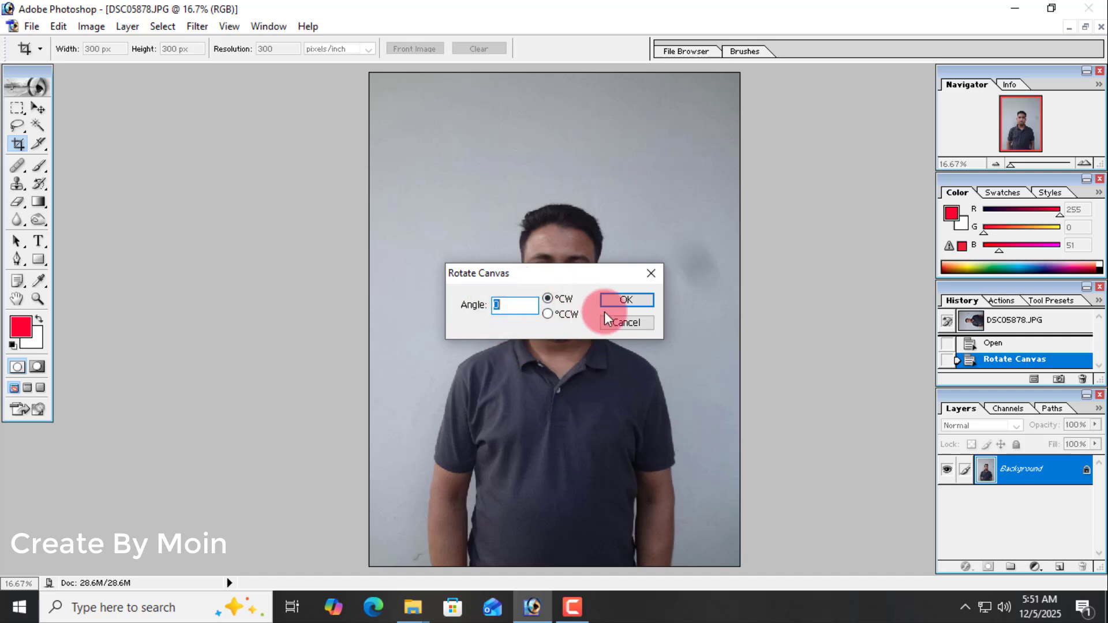
left_click(651, 277)
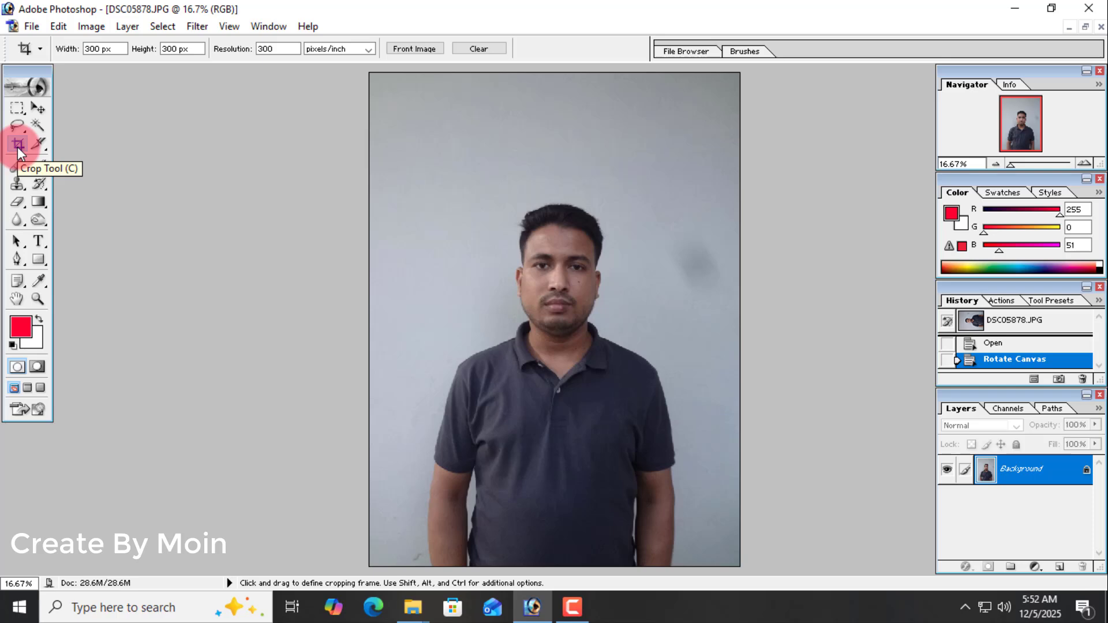
- Set the Crop tool's size to 1.55 in wide by 1.99 in high
left_click(237, 206)
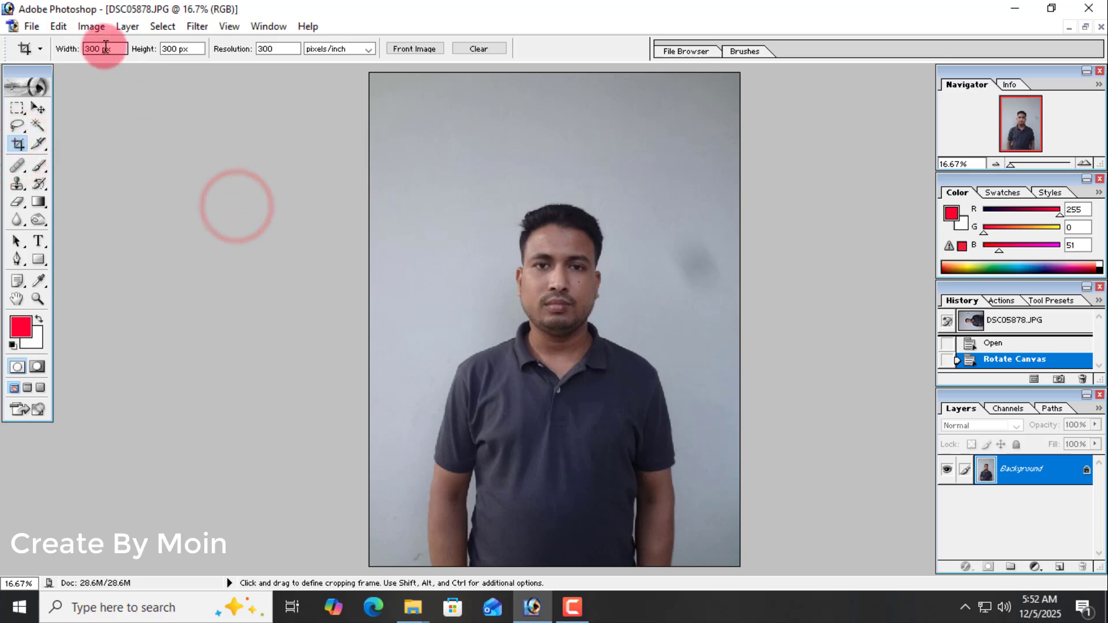
left_click_drag(123, 49, 74, 46)
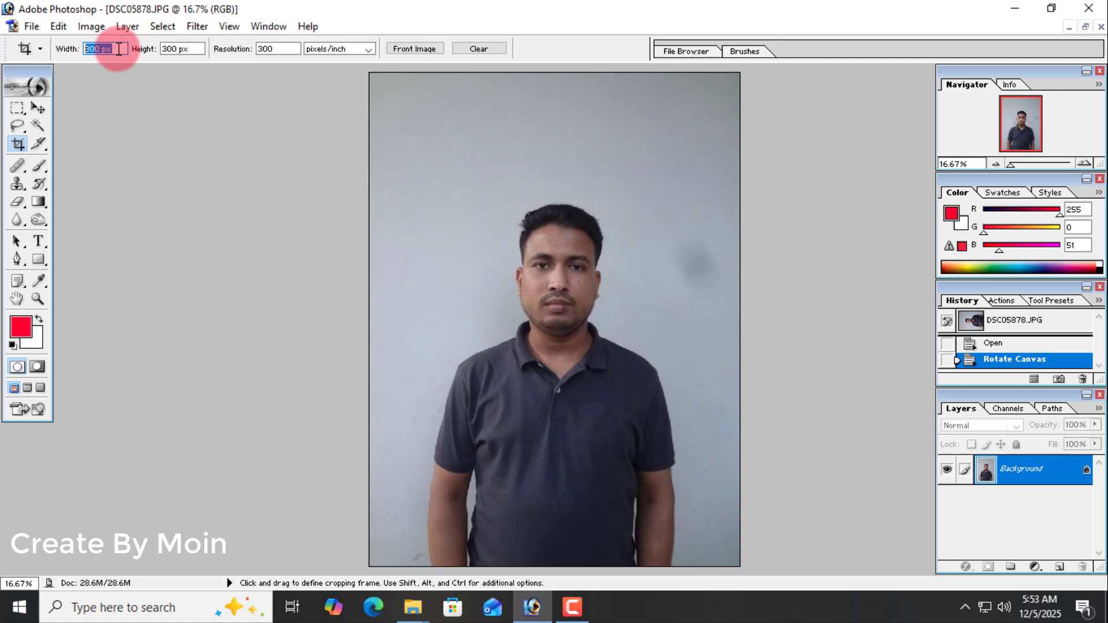
type("15")
key("BackSpace")
type(".55in")
left_click(194, 49)
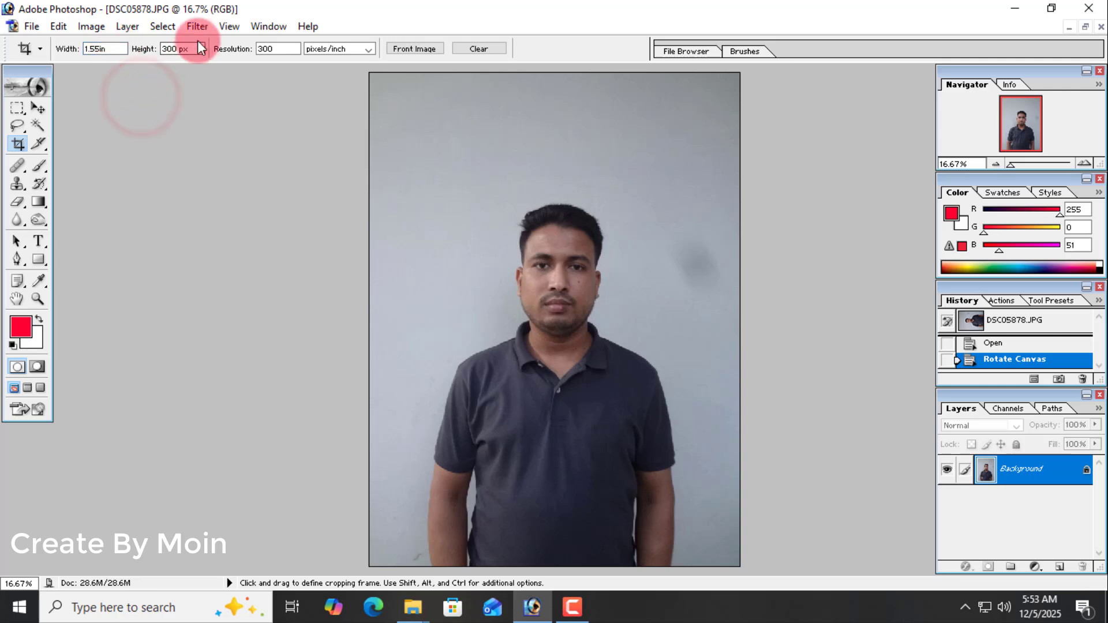
left_click_drag(197, 50, 163, 63)
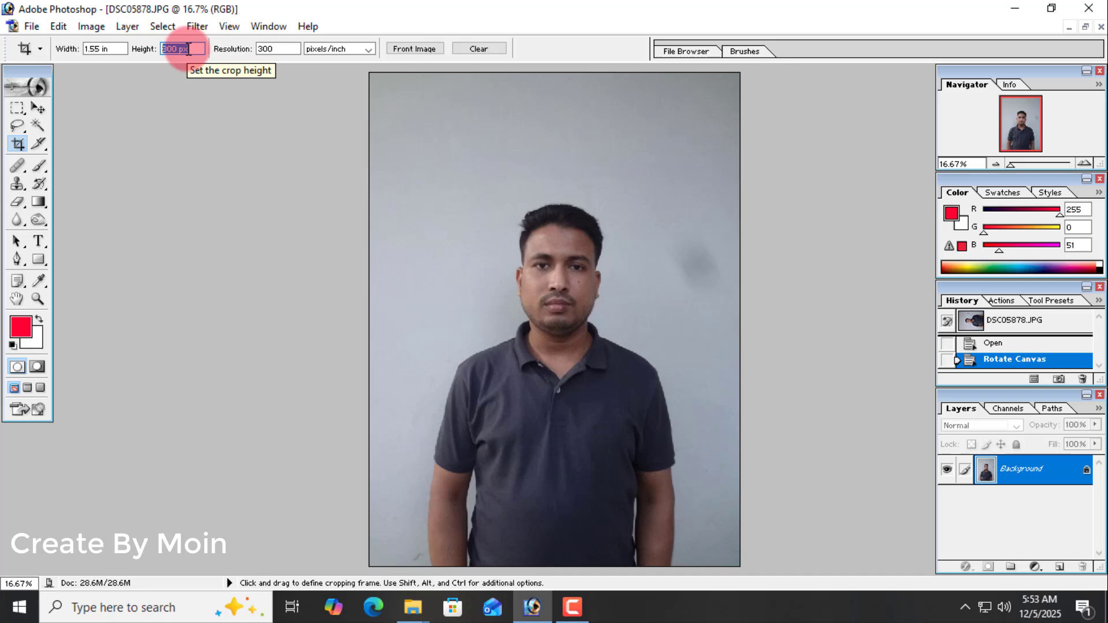
type("1.99")
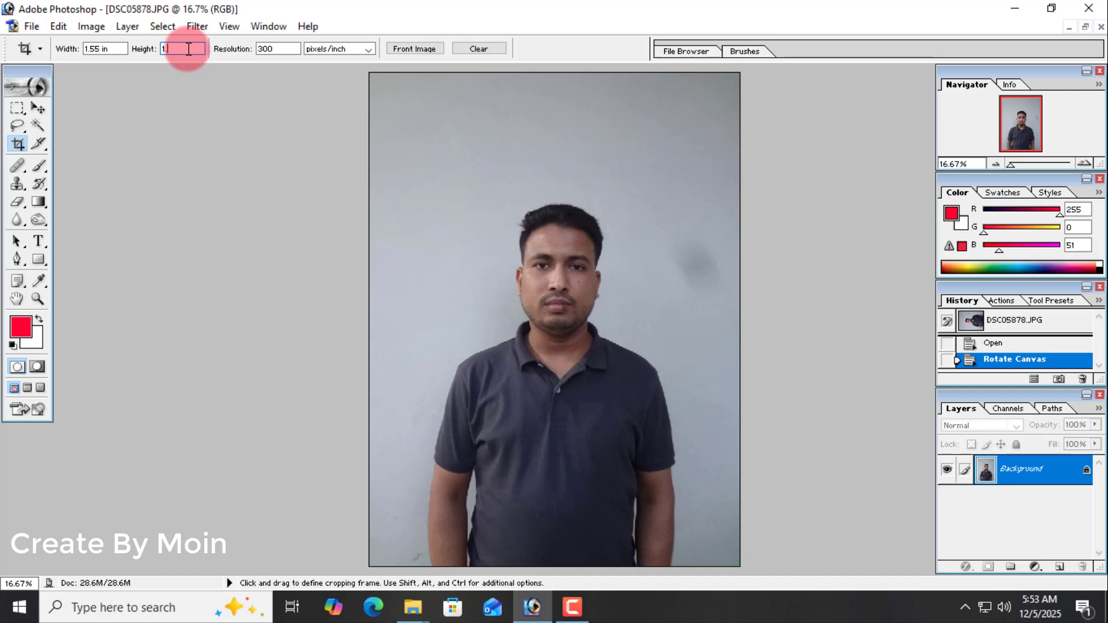
type("in")
left_click(419, 180)
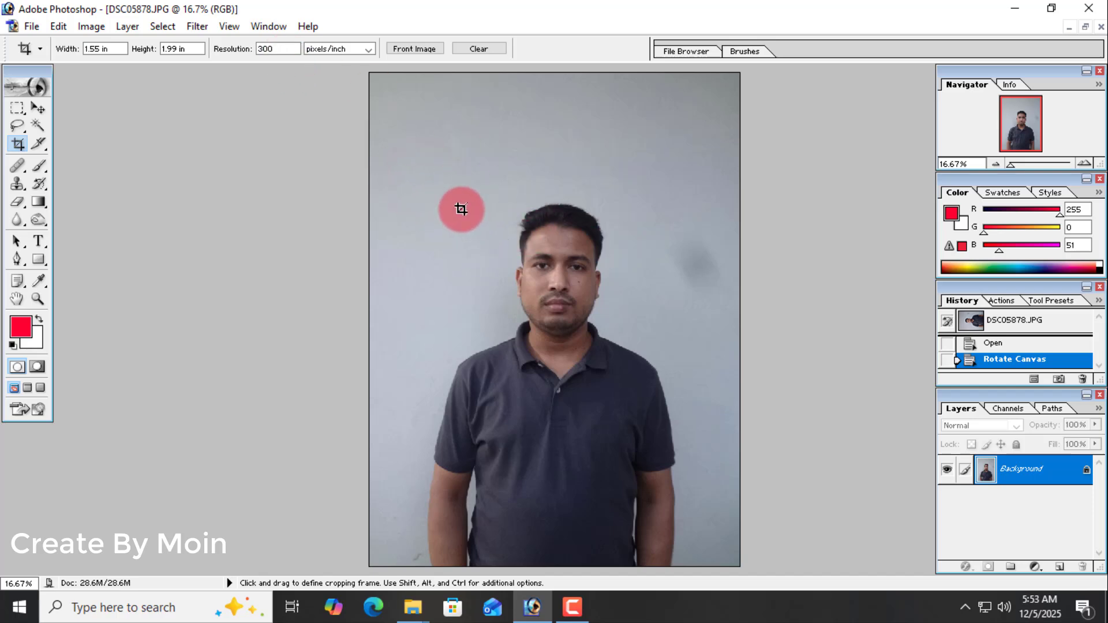
left_click_drag(461, 209, 652, 455)
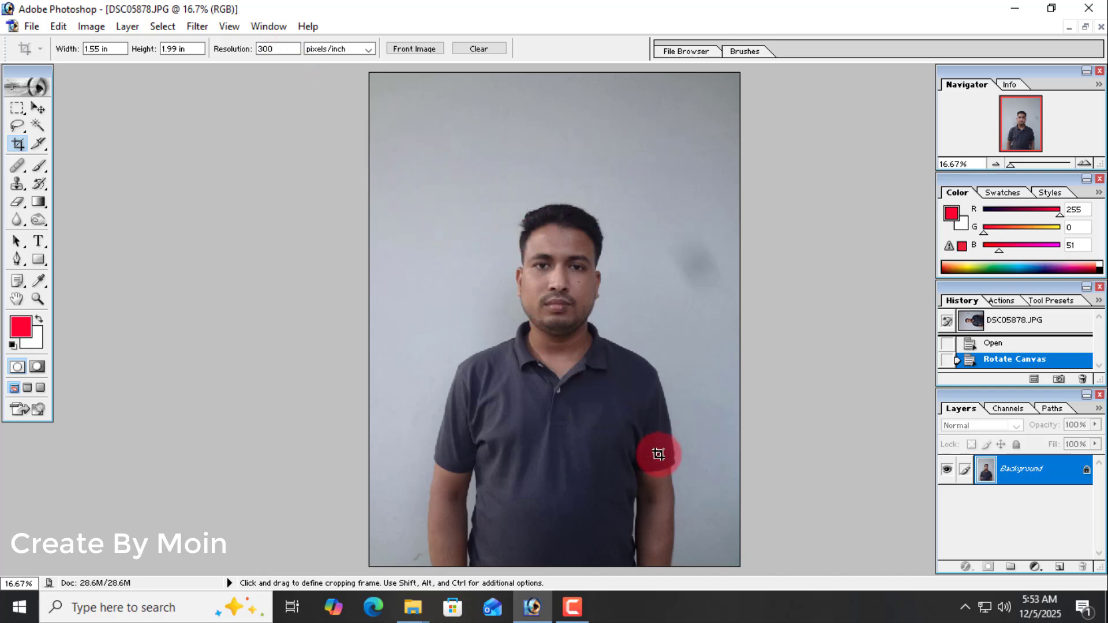
right_click(596, 347)
left_click(625, 371)
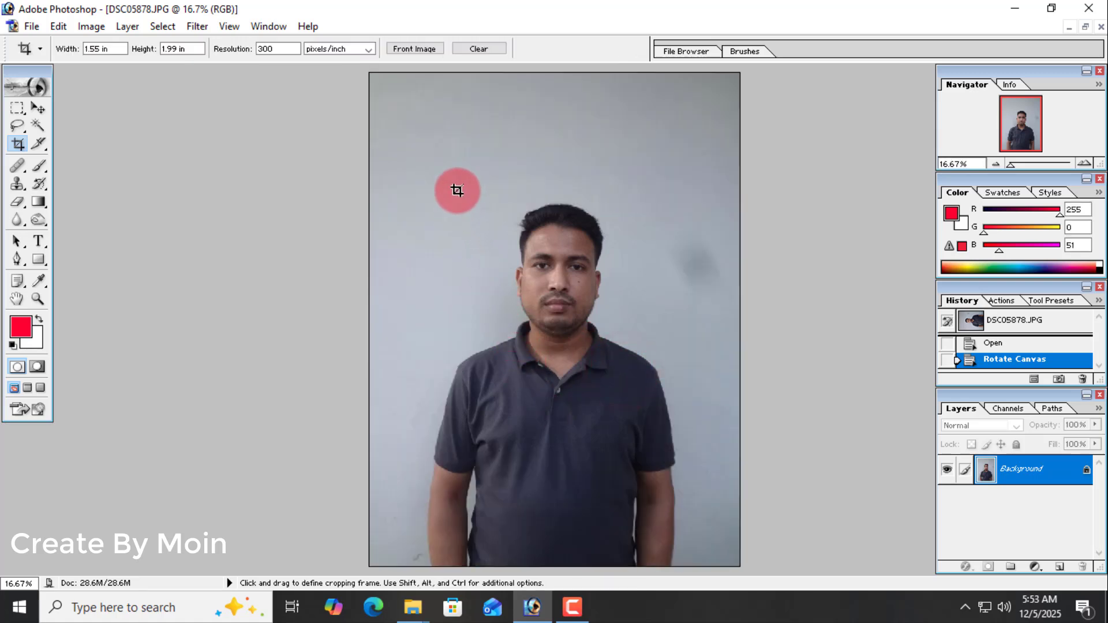
- Crop the photo to a centred head-and-shoulders portrait, with a little space above the hair
left_click_drag(457, 190, 659, 494)
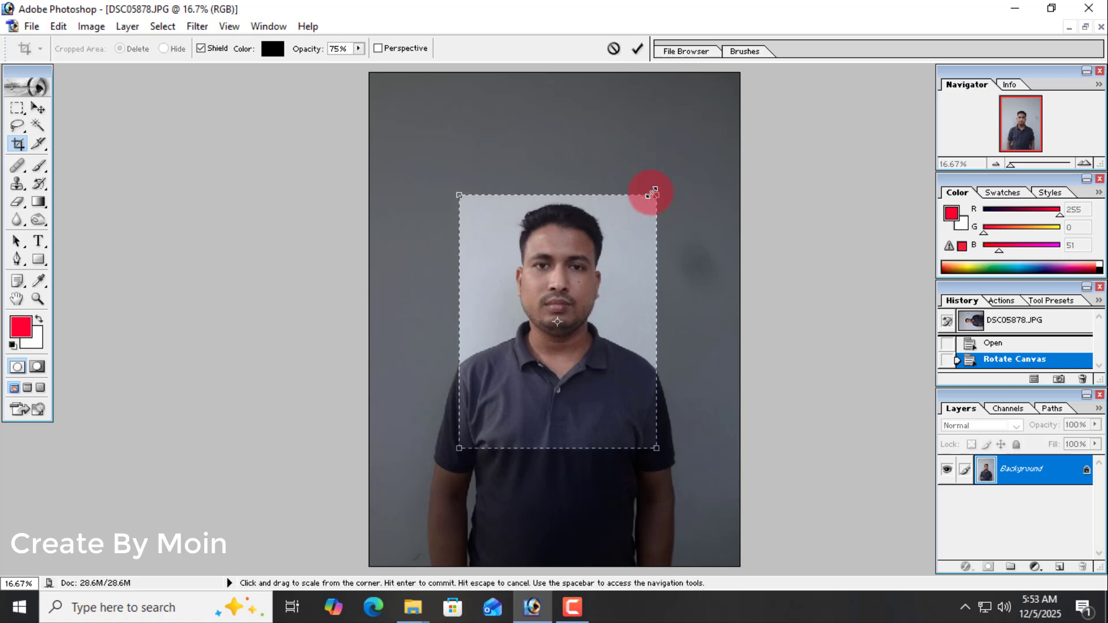
left_click_drag(653, 192, 651, 192)
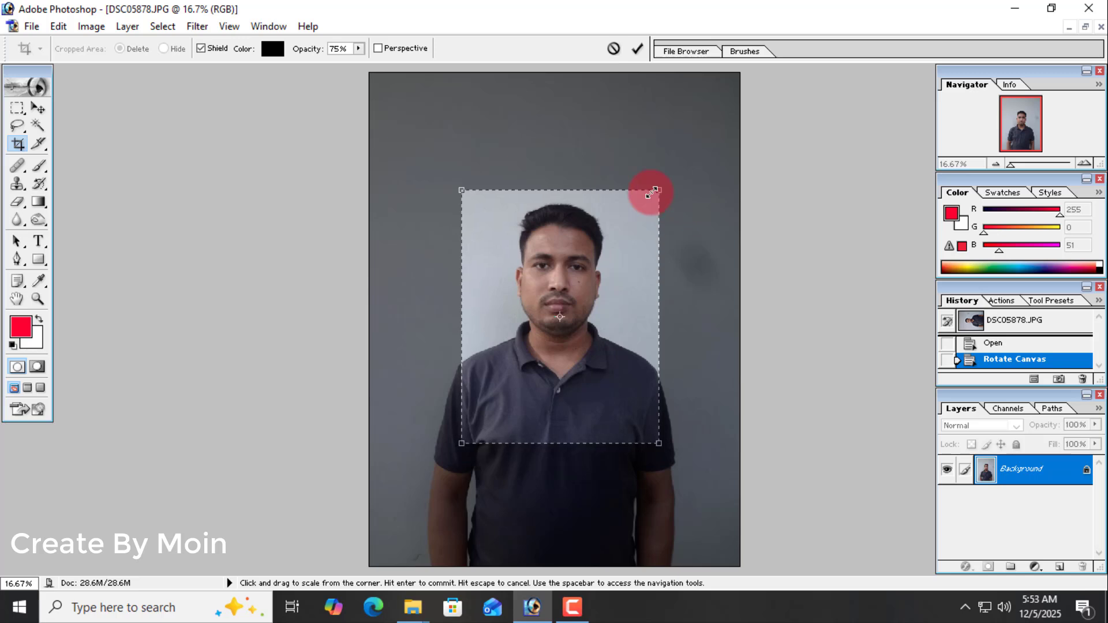
key("Return")
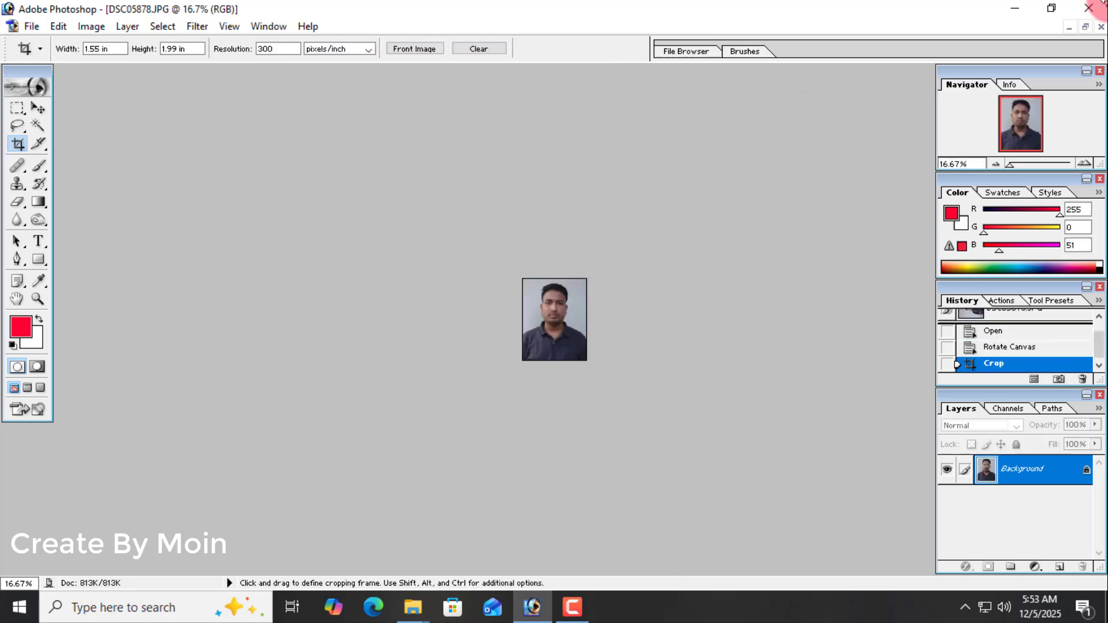
- Duplicate the cropped image as DSC05878 copy, close the original without saving, and centre the copy's window in the workspace
left_click(1084, 28)
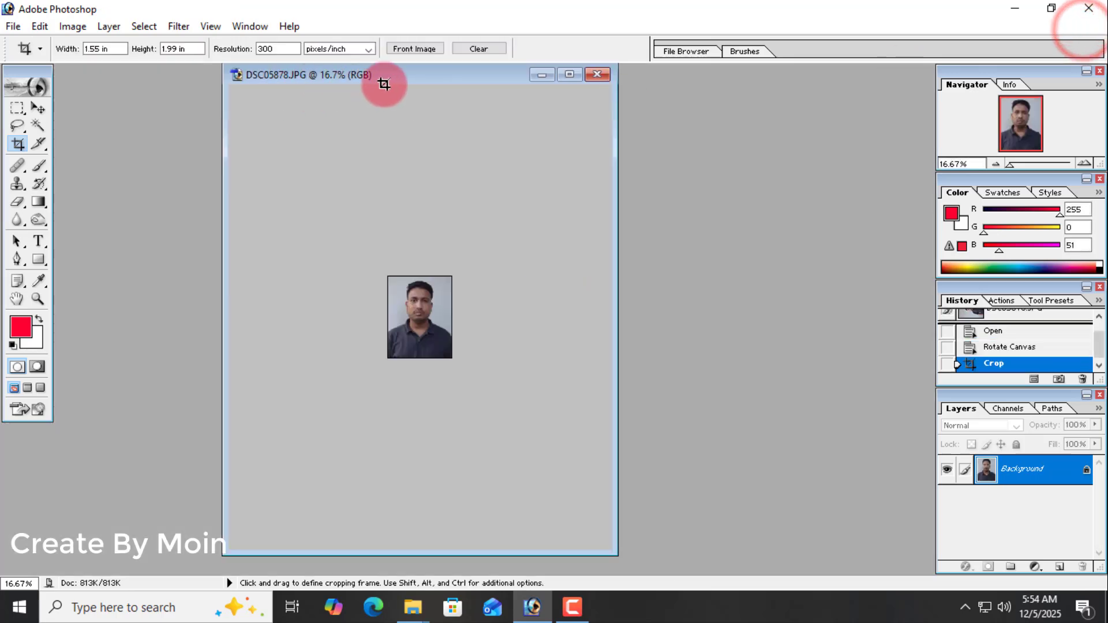
right_click(438, 77)
left_click(447, 89)
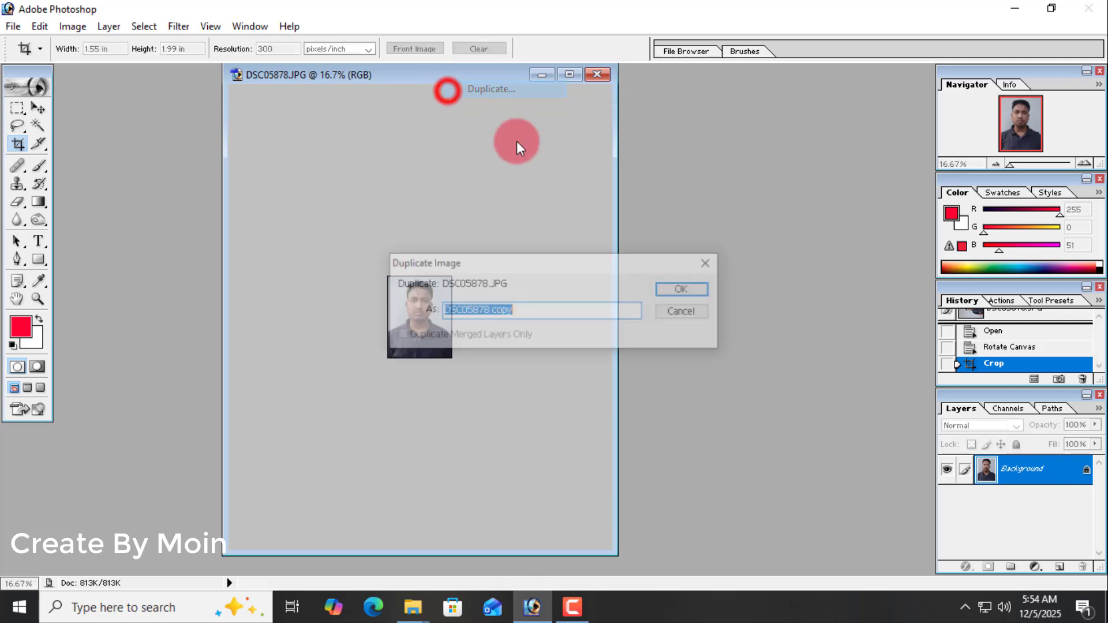
left_click(679, 289)
left_click(590, 74)
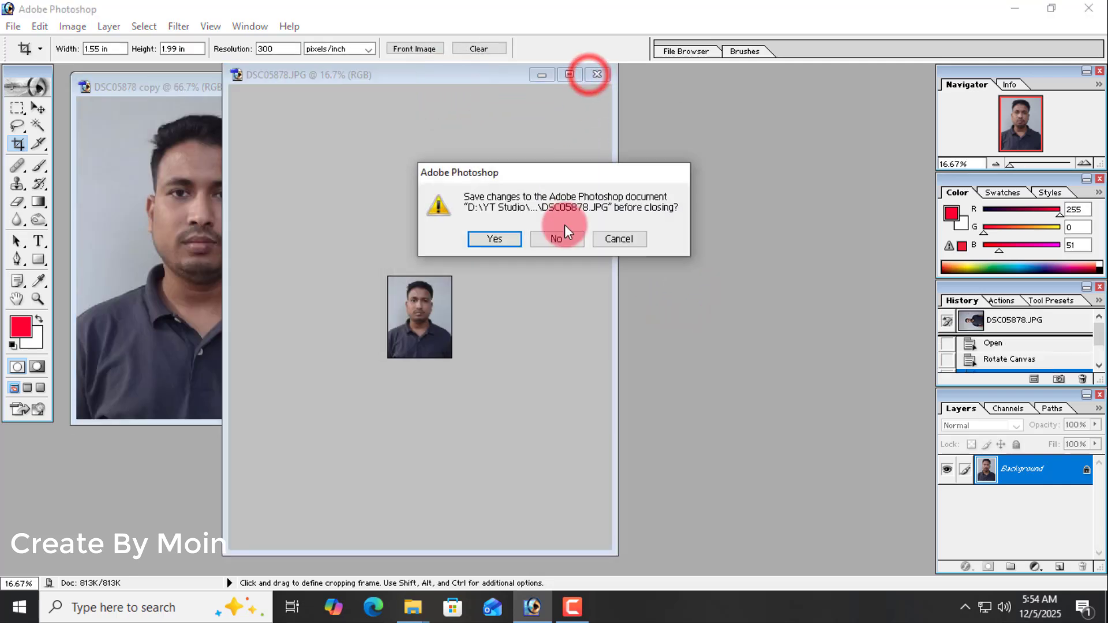
left_click(568, 236)
left_click_drag(221, 89, 594, 120)
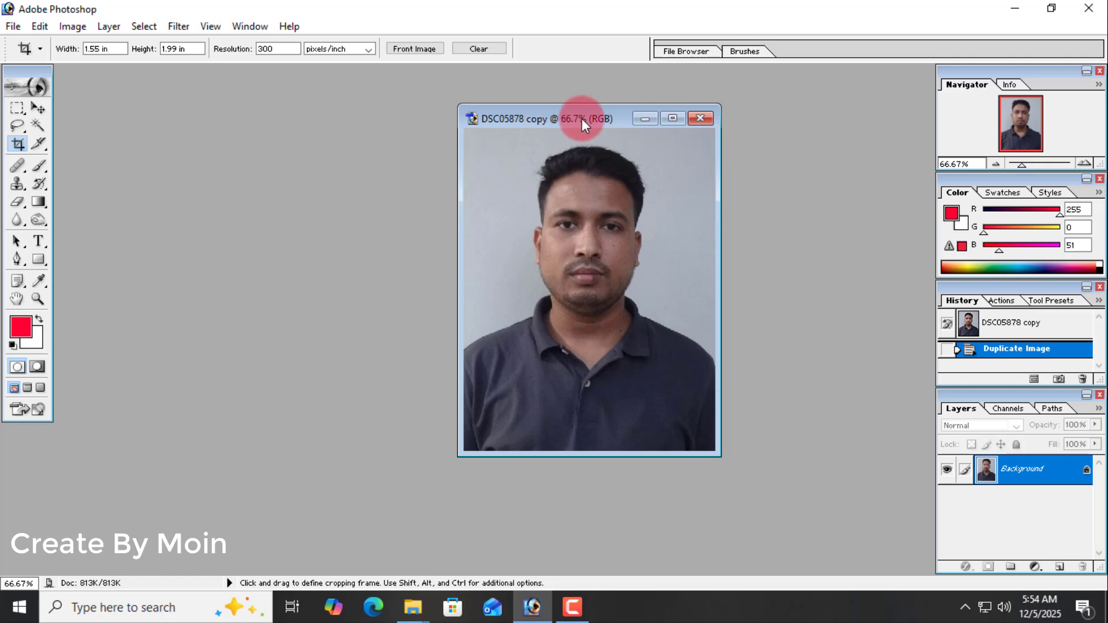
left_click_drag(581, 119, 548, 125)
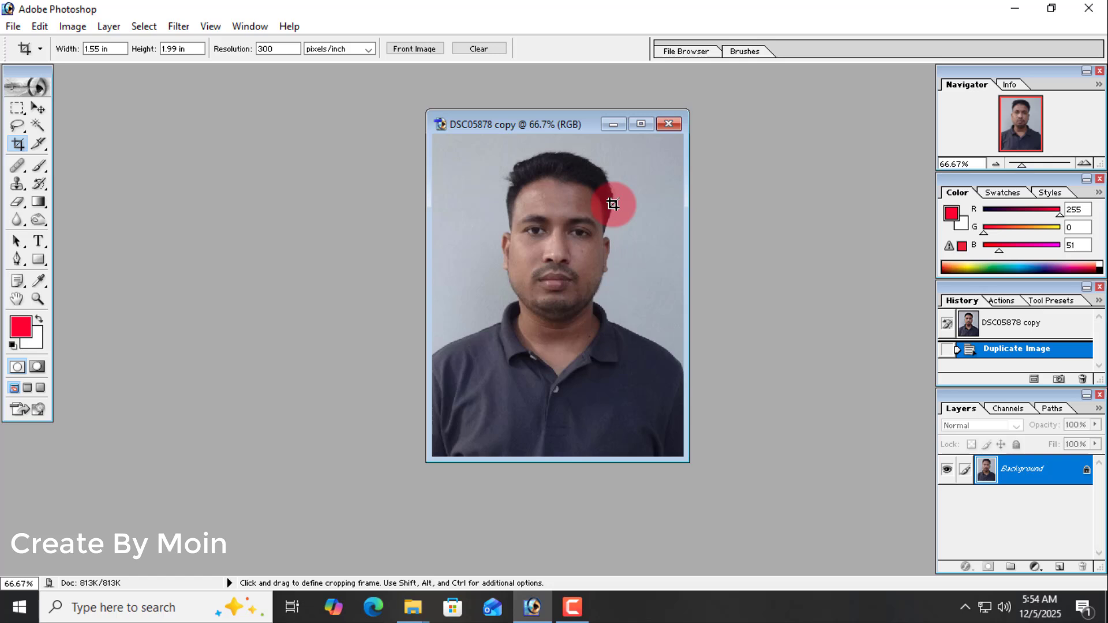
- Close the duplicated portrait without saving, and reopen DSC05878 from the YT Document folder in Photoshop
left_click(669, 124)
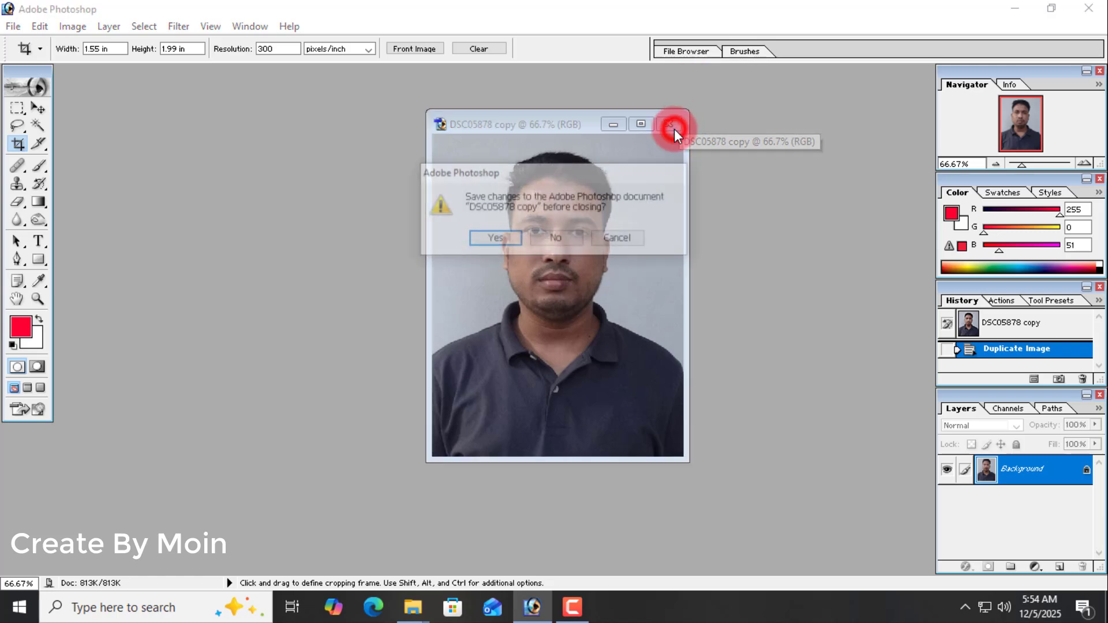
left_click(557, 232)
left_click(1013, 11)
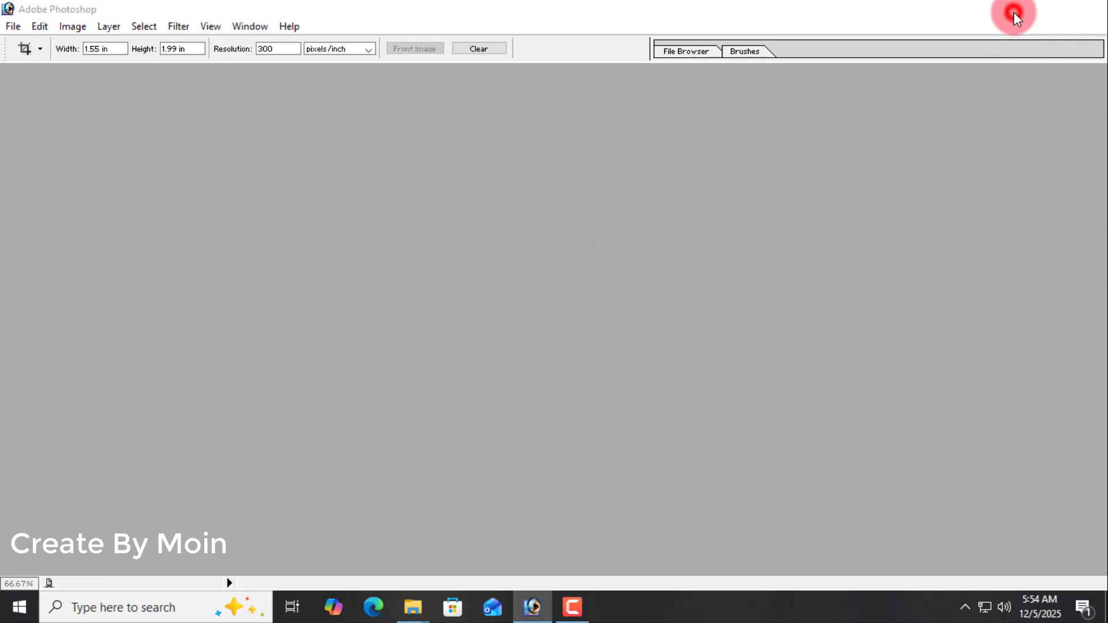
left_click_drag(876, 199, 542, 279)
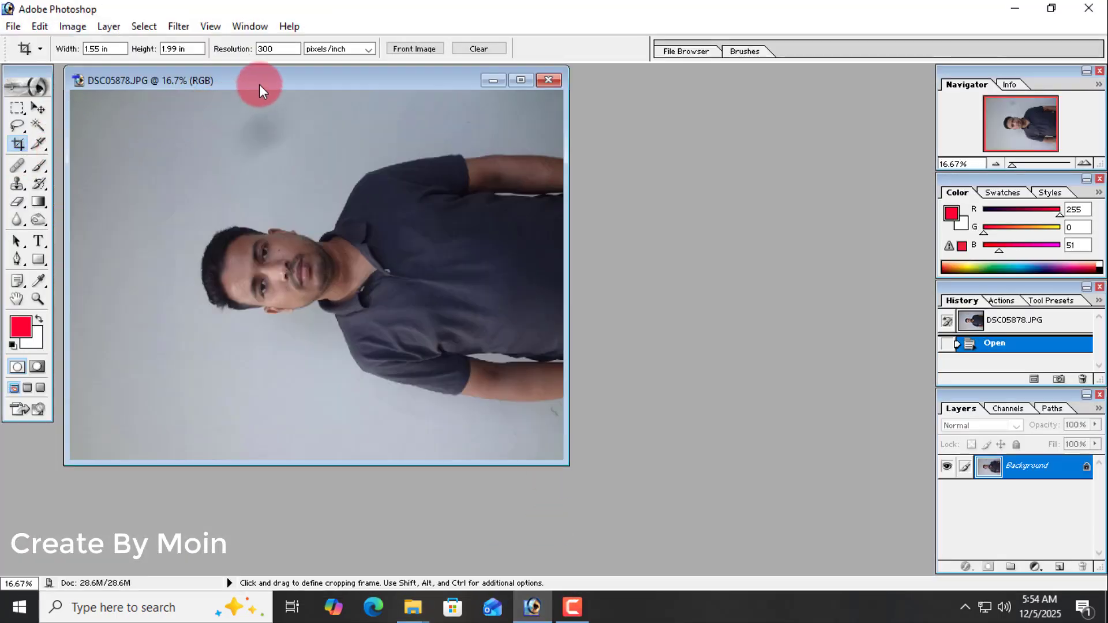
- Rotate the sideways DSC05878 photo 90° clockwise so the man stands upright, and maximize the image window
left_click_drag(258, 85, 338, 87)
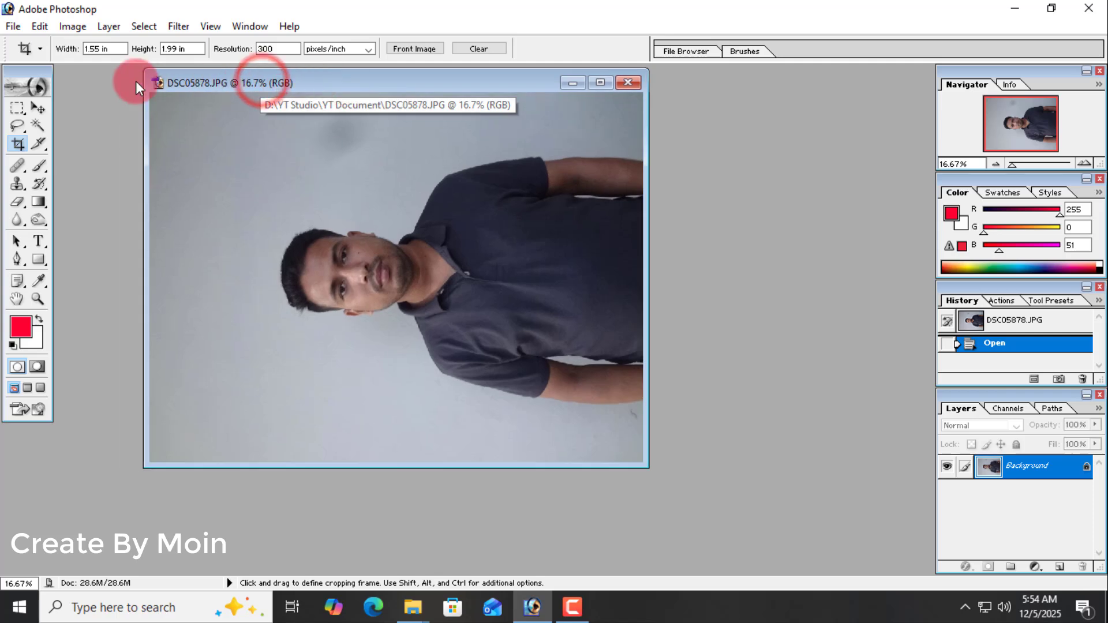
left_click(78, 26)
mouse_move(114, 186)
left_click(249, 204)
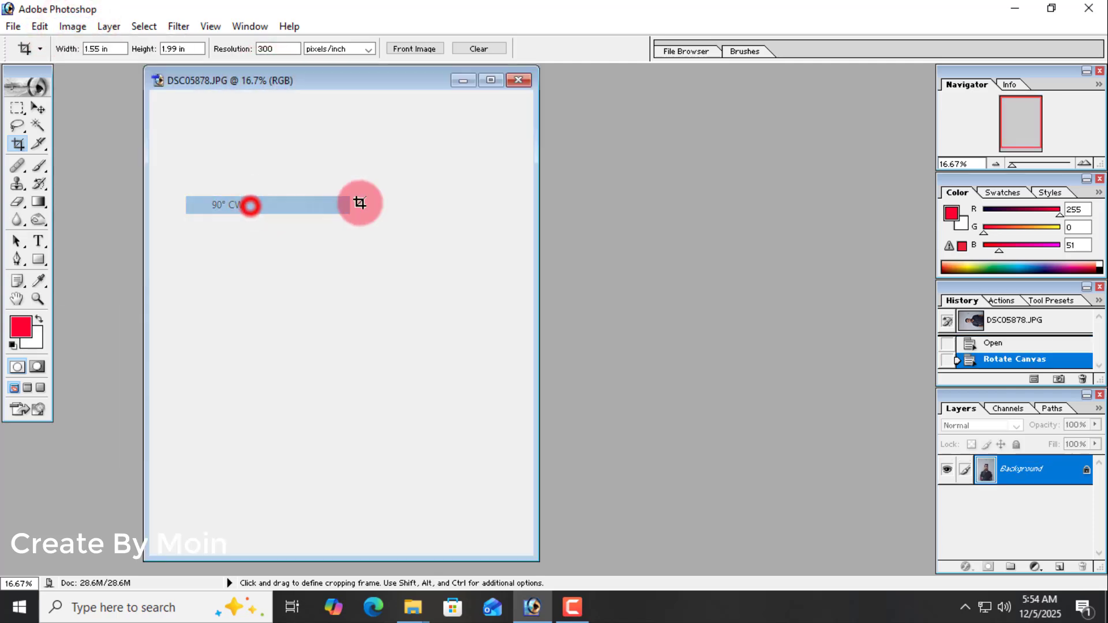
left_click_drag(375, 81, 561, 96)
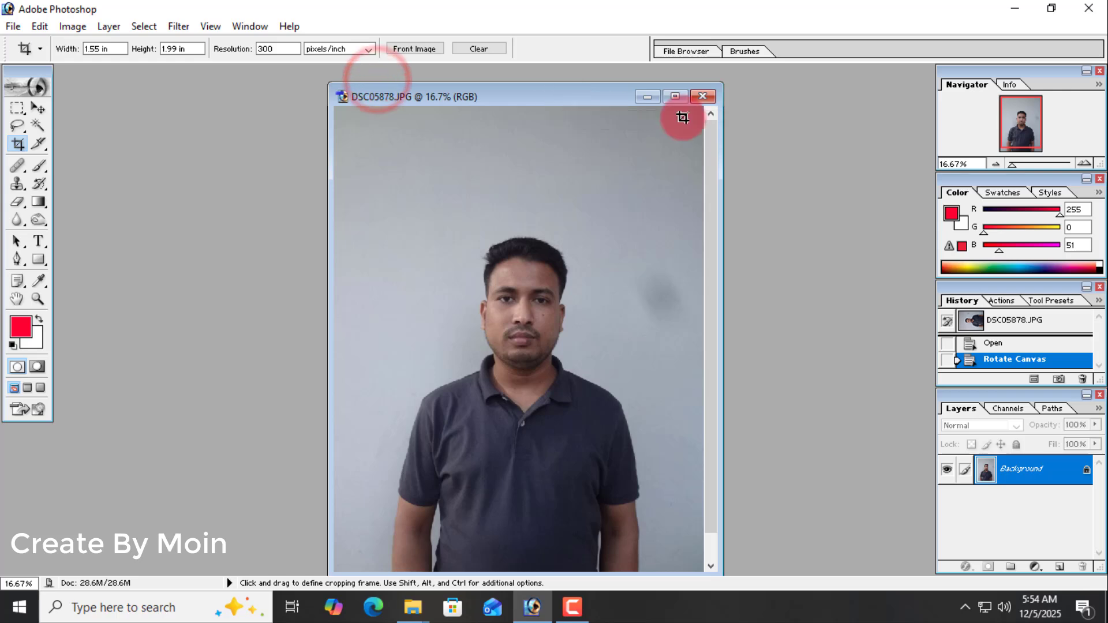
left_click(676, 97)
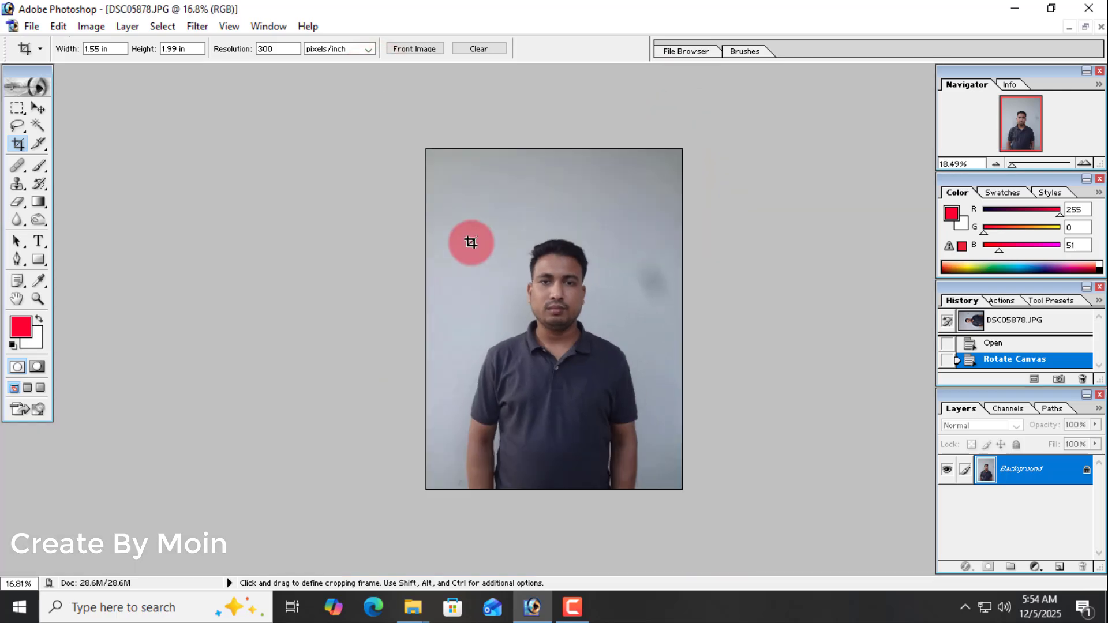
- Crop the photo at 1.55 × 1.99 in to a centred head-and-shoulders portrait ending at mid-chest, with a little space above the hair
scroll(471, 242, "up", 5)
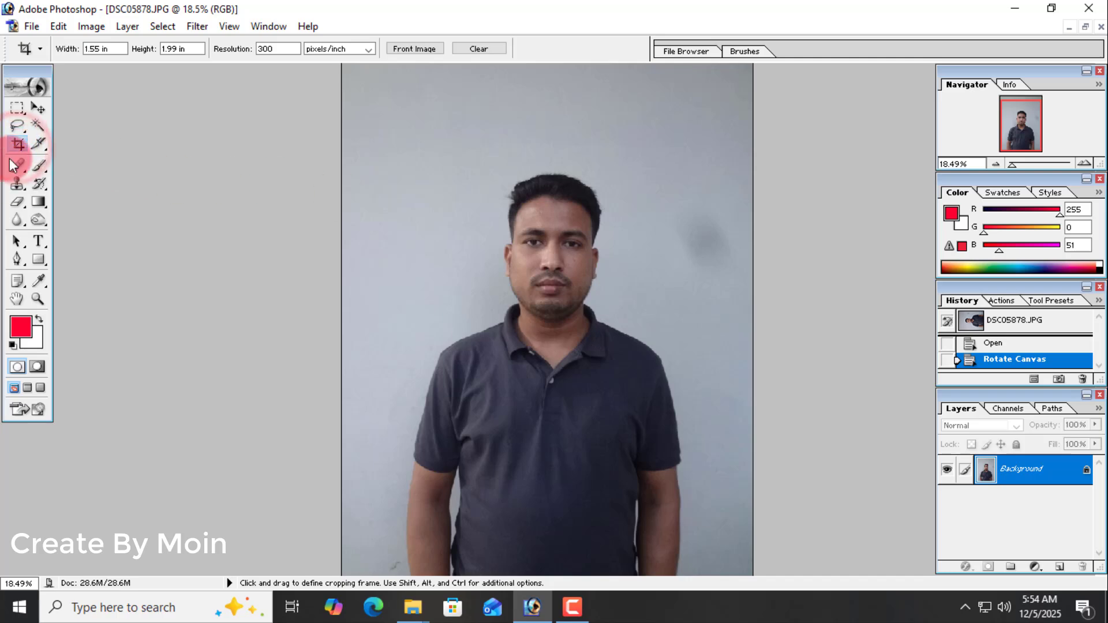
left_click_drag(452, 180, 660, 477)
left_click_drag(573, 394, 567, 375)
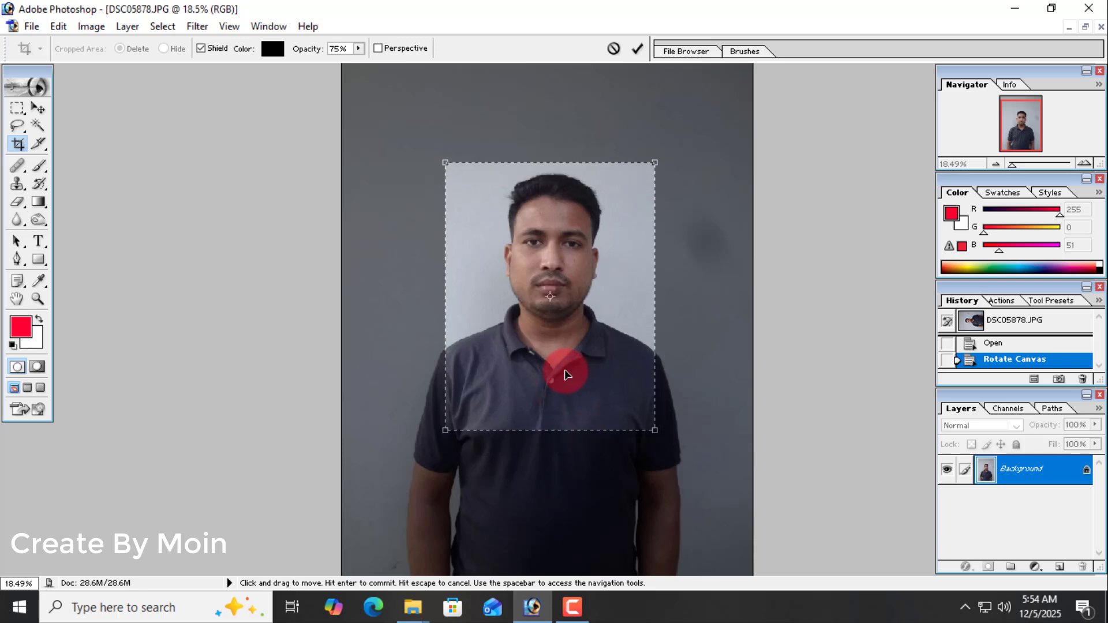
key("Left")
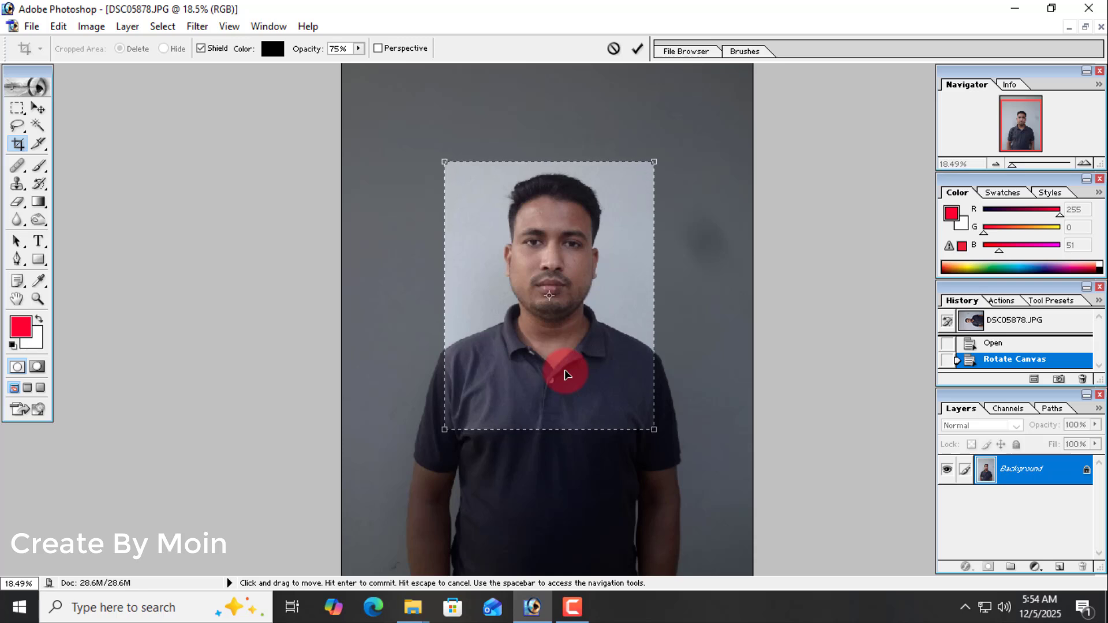
key("Return")
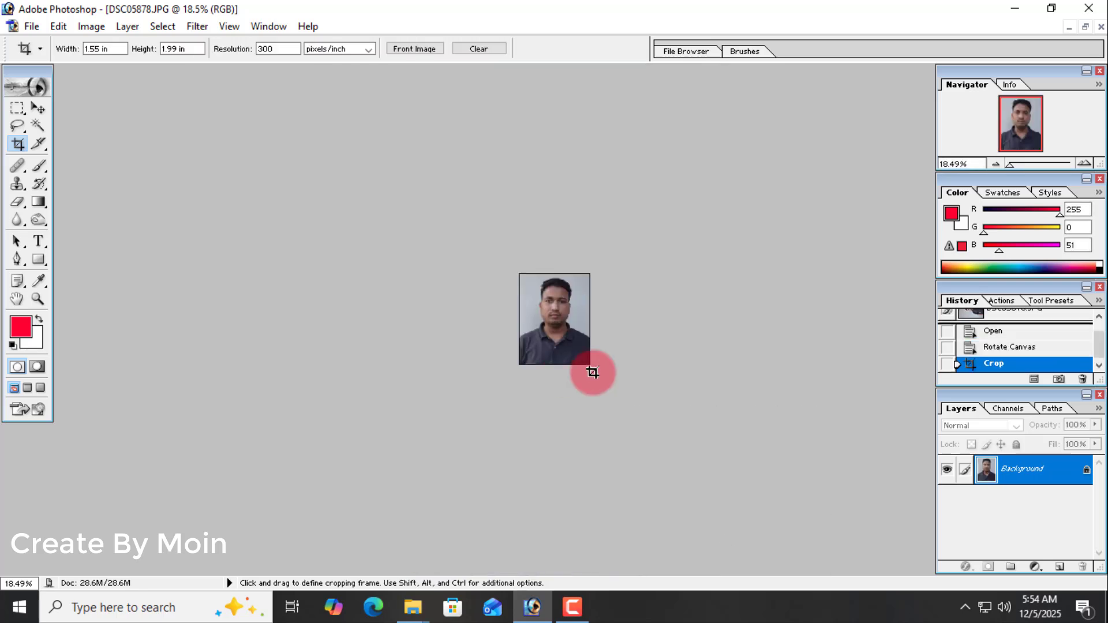
left_click(1085, 27)
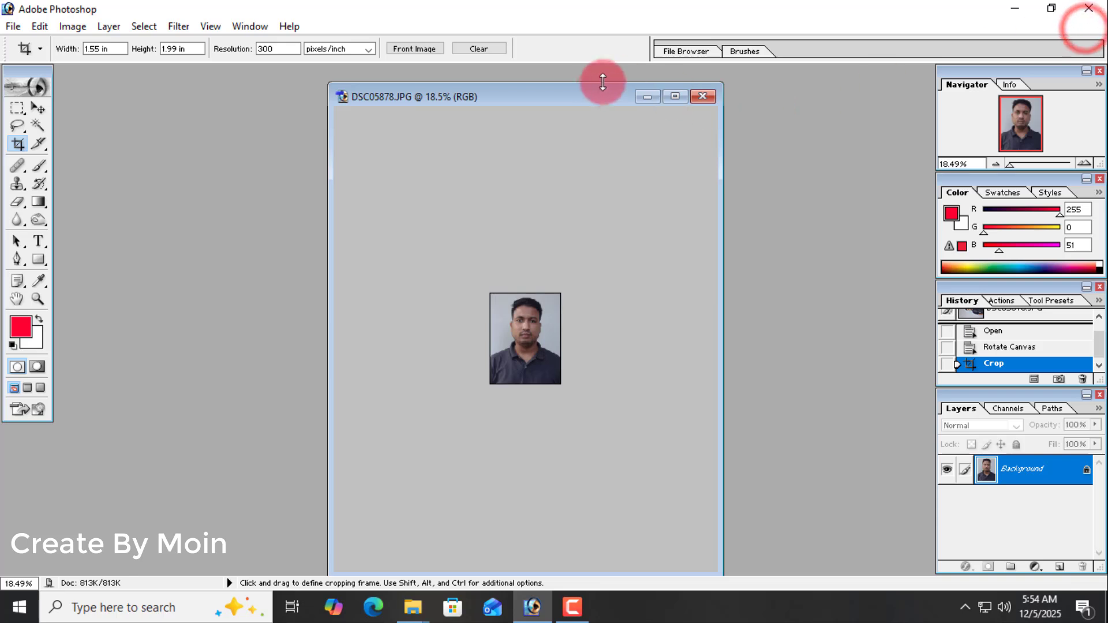
right_click(560, 91)
left_click(586, 105)
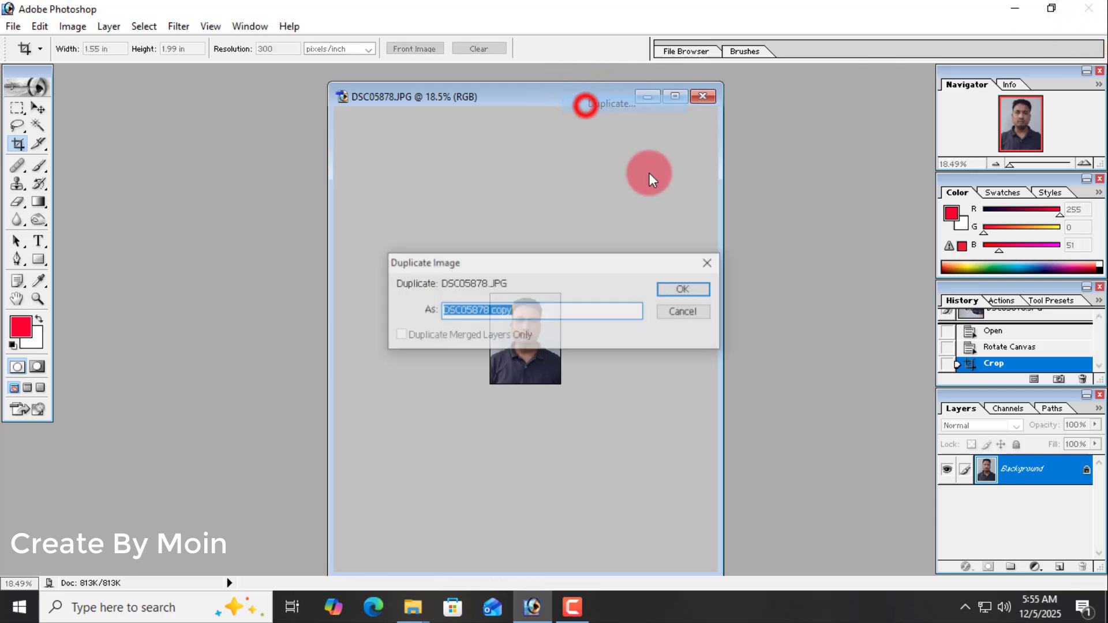
left_click(680, 288)
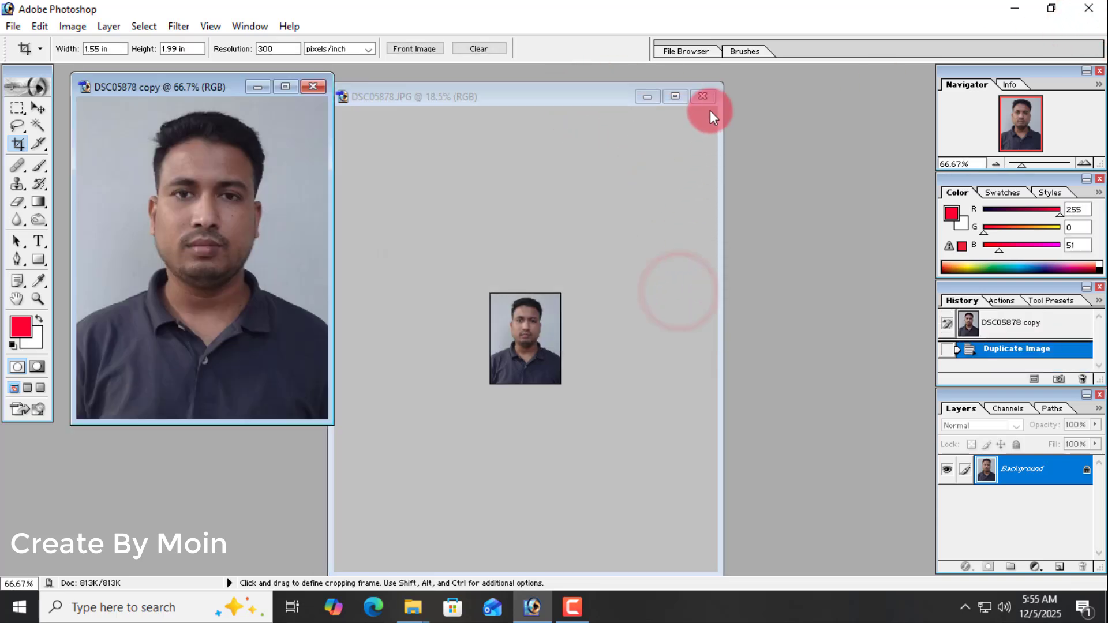
left_click(316, 85)
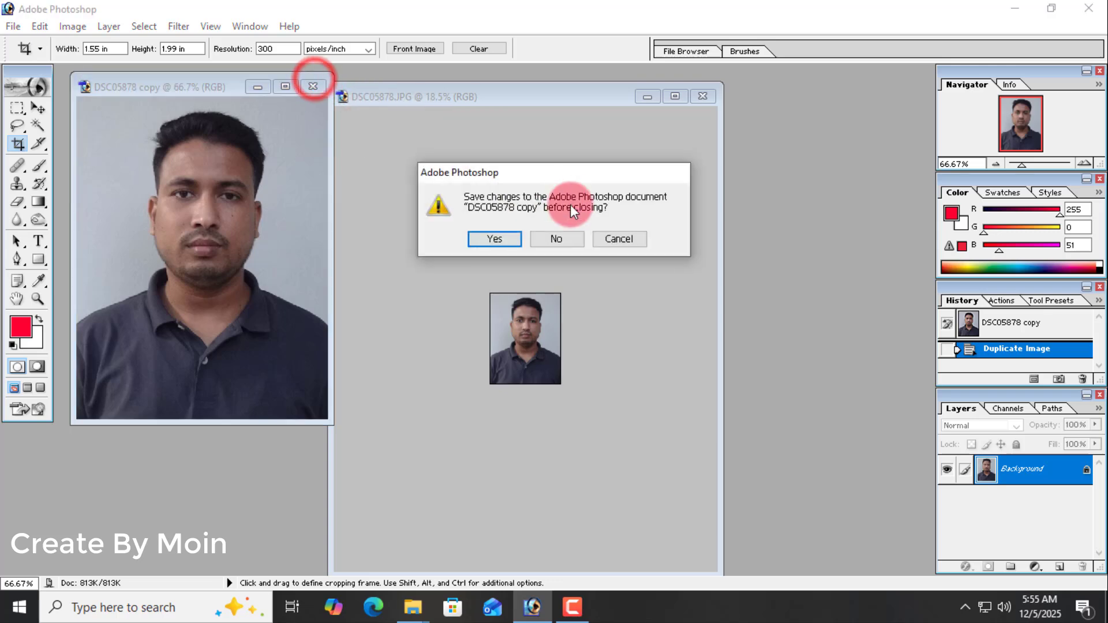
left_click(552, 239)
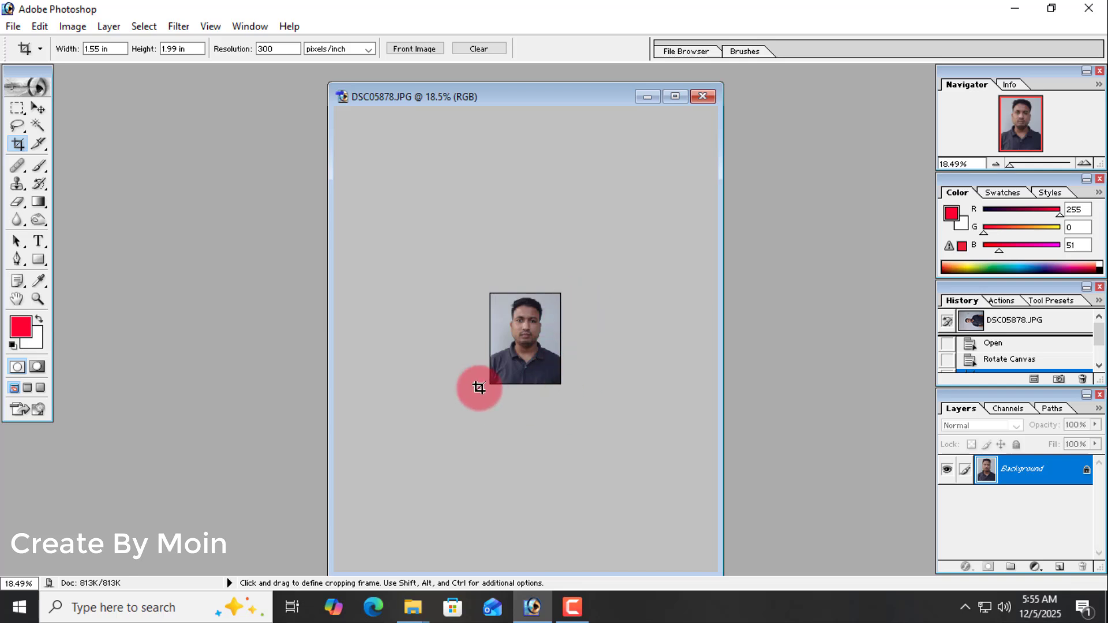
- Save the cropped portrait to the Desktop as the JPEG DSC05878 copy at Maximum quality 11, and close the original without saving
scroll(573, 316, "up", 8)
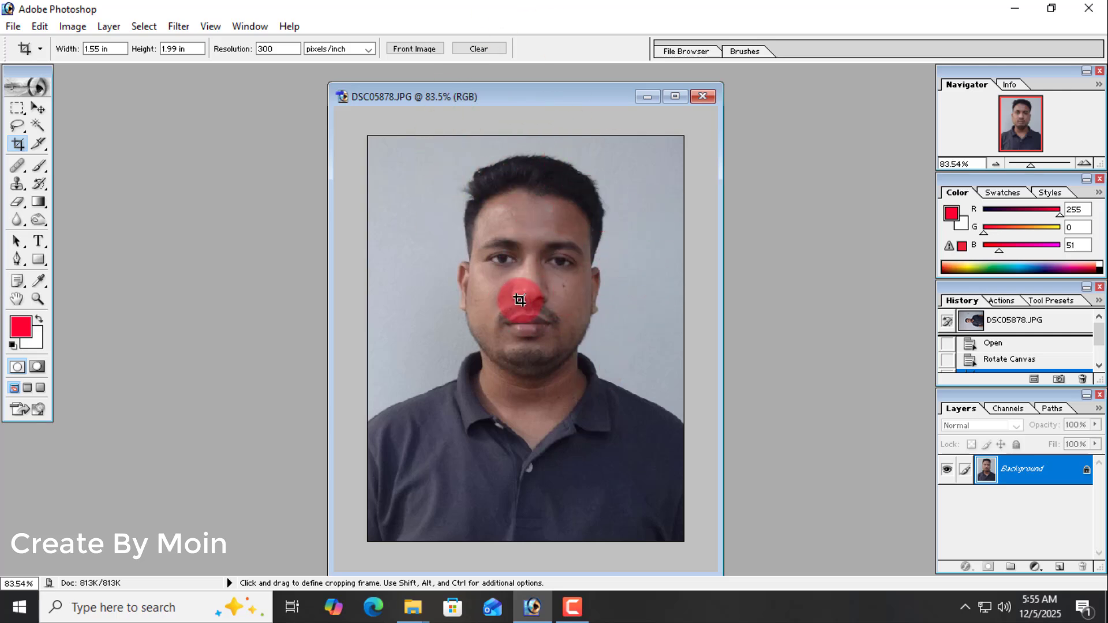
key("ctrl+shift+s")
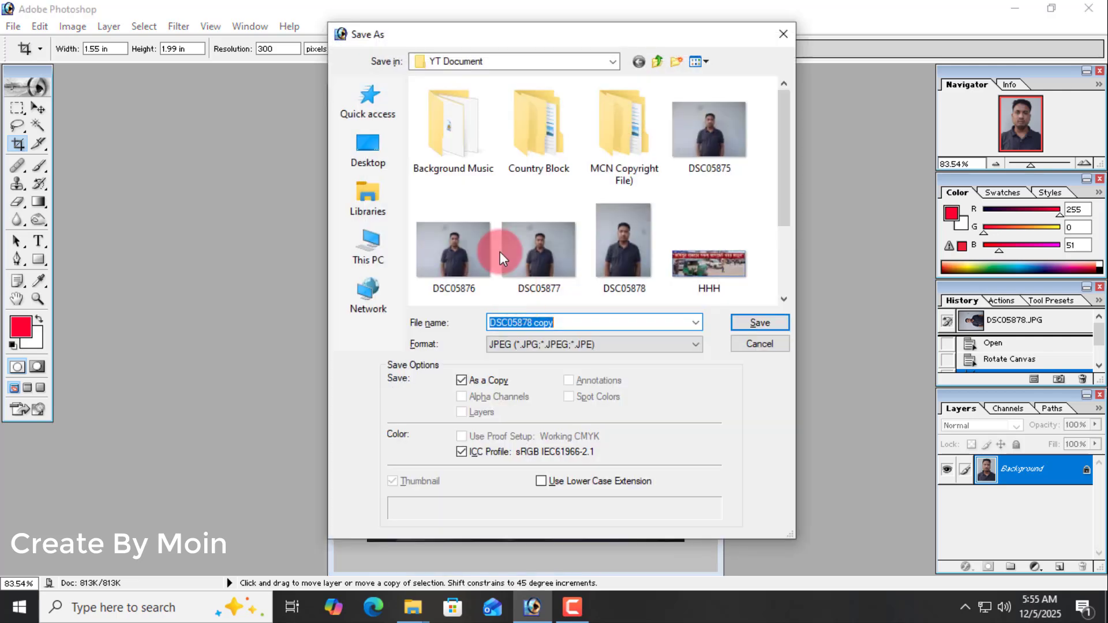
left_click(369, 151)
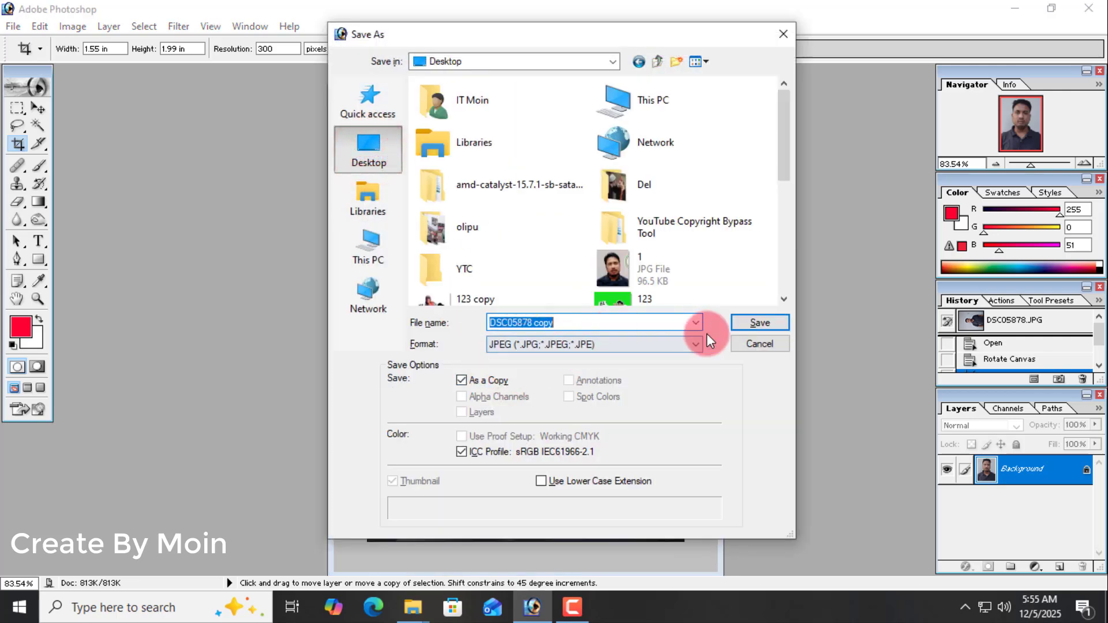
left_click(768, 322)
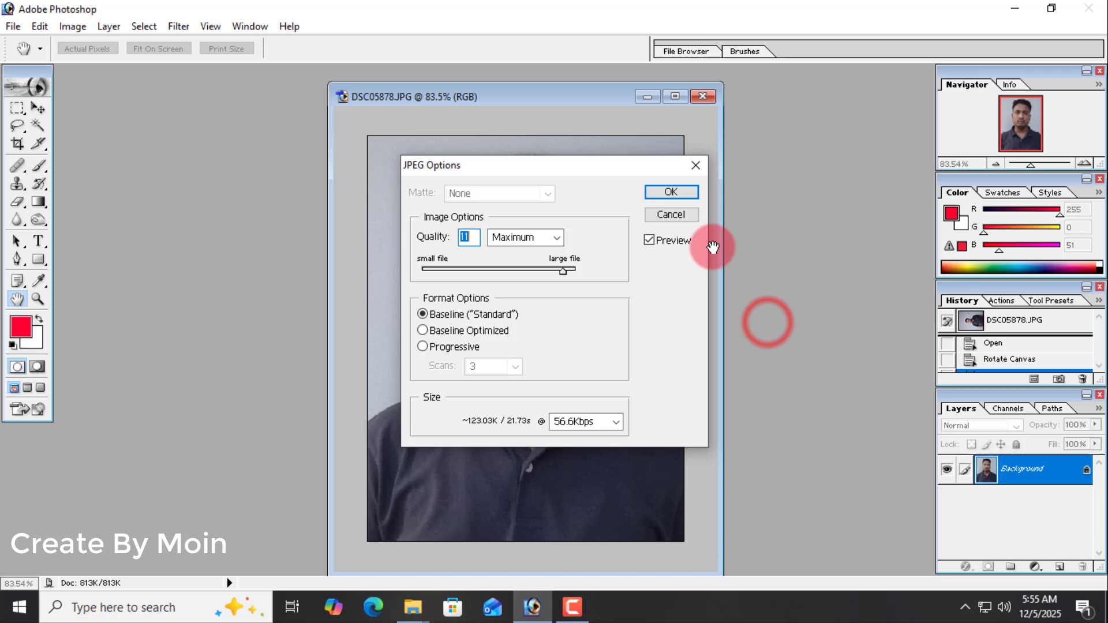
left_click(673, 185)
left_click(703, 96)
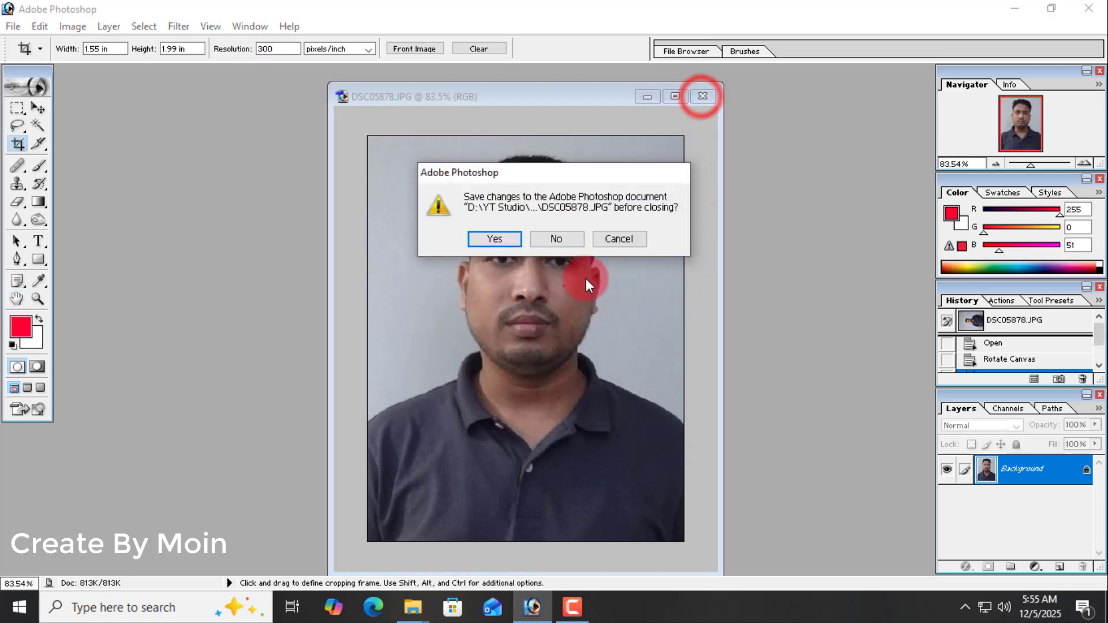
left_click(565, 240)
- Open DSC05878 copy from the Desktop and maximize its image window
double_click(601, 314)
scroll(562, 296, "down", 10)
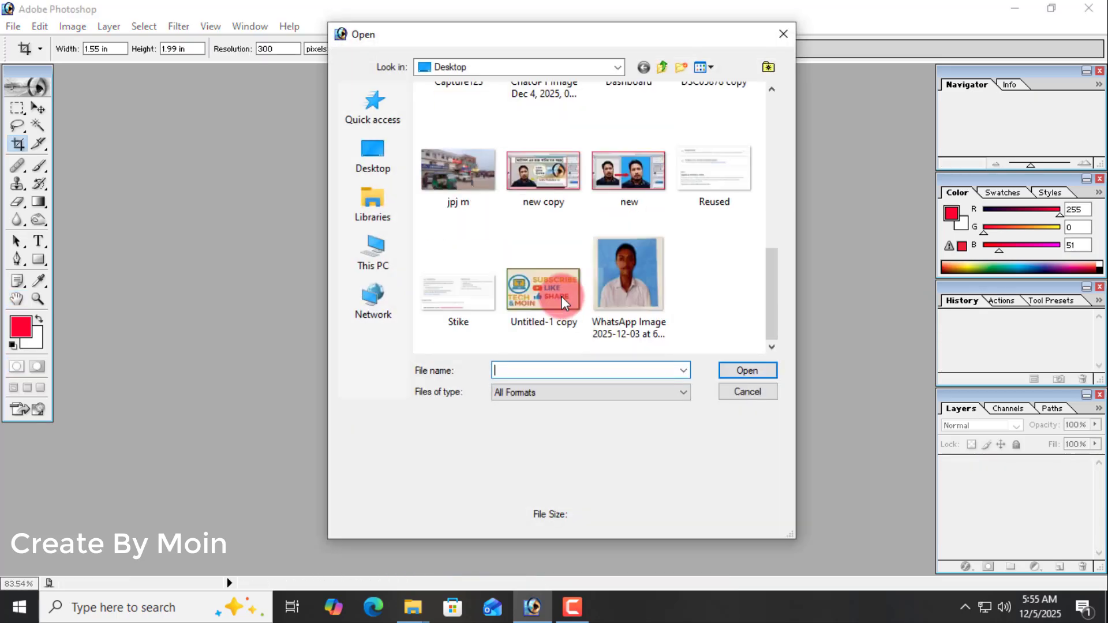
scroll(562, 295, "up", 3)
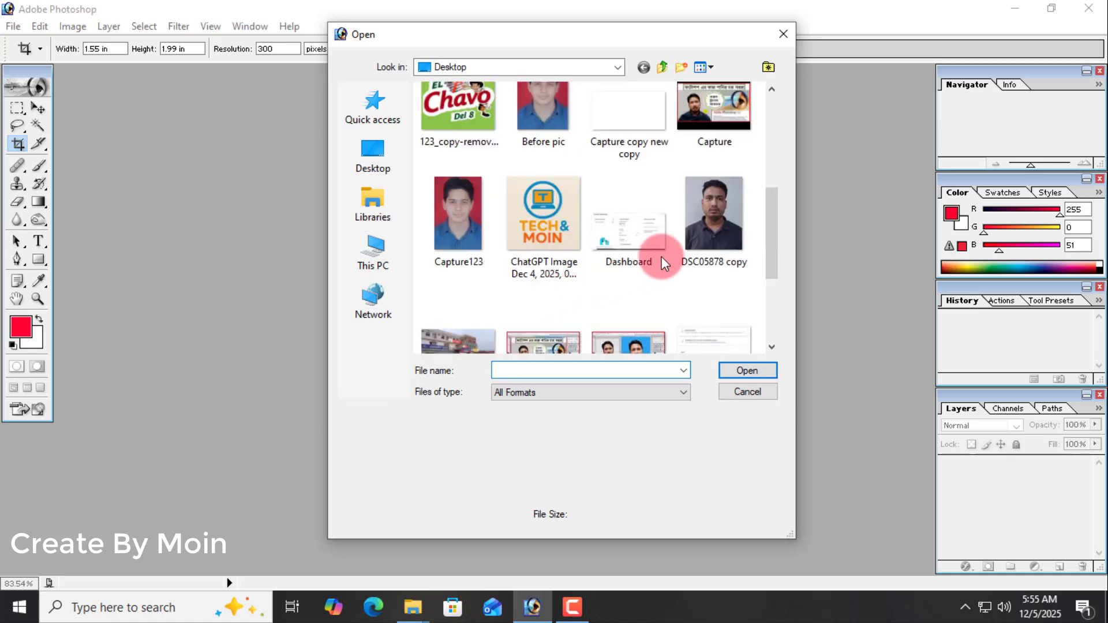
left_click(707, 242)
double_click(707, 241)
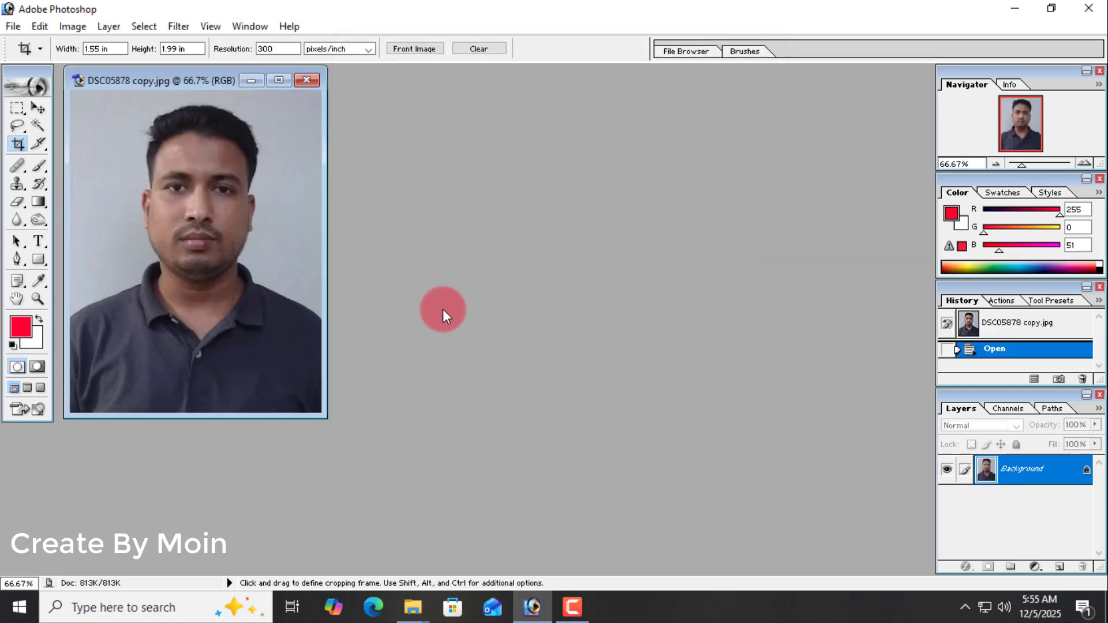
left_click_drag(186, 80, 622, 162)
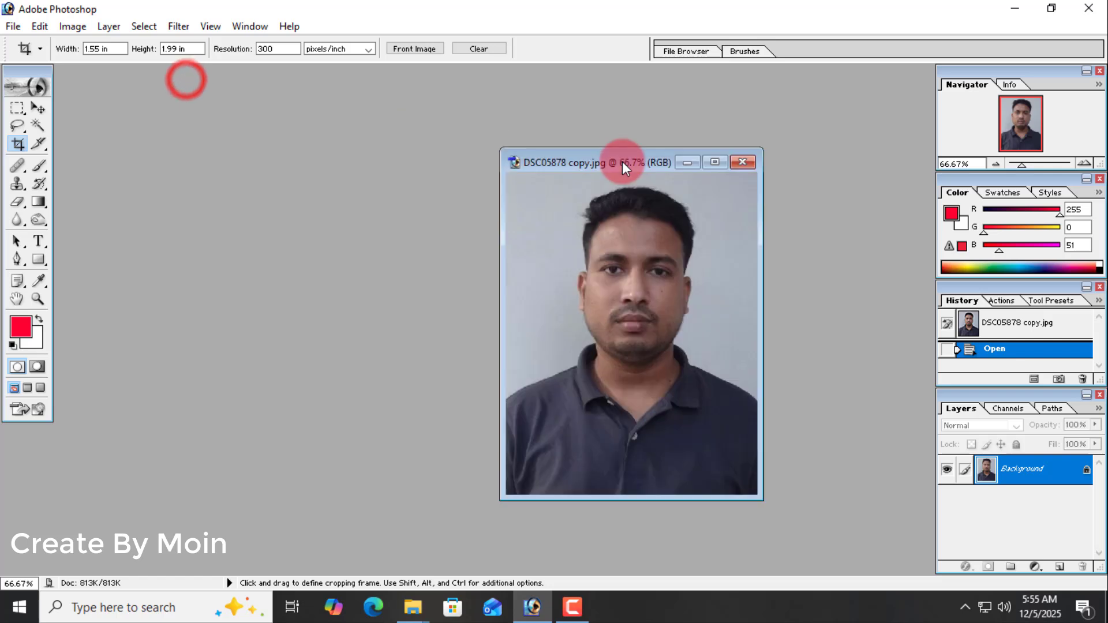
left_click(714, 162)
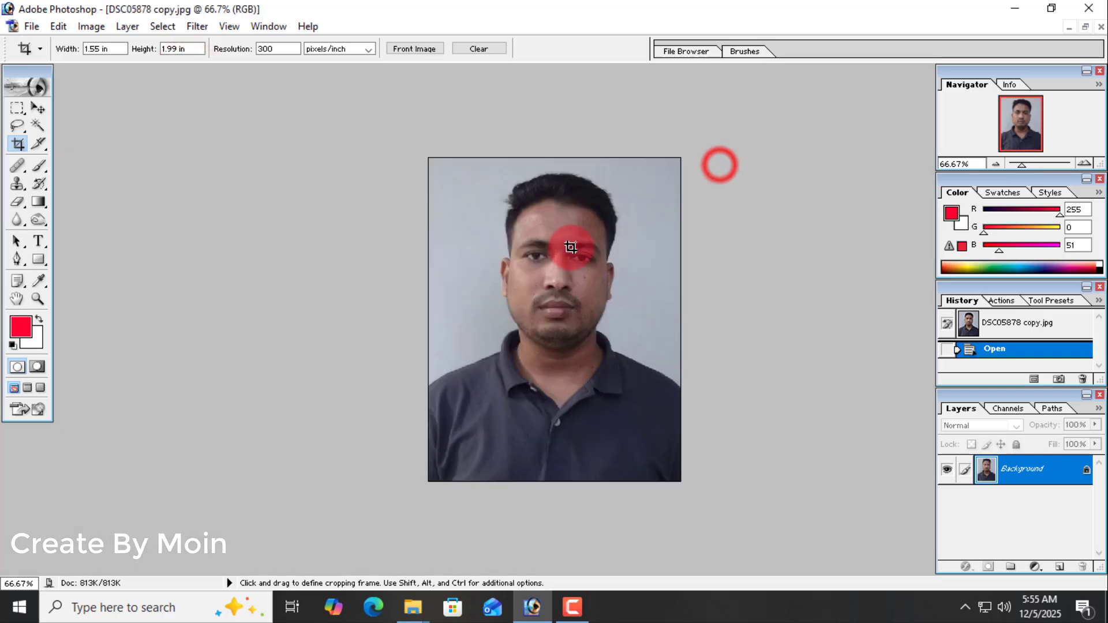
- Crop the saved portrait slightly tighter at 1.55 × 1.99 in, with the face centred horizontally in the frame
left_click_drag(448, 194, 660, 485)
left_click_drag(631, 435, 673, 455)
left_click_drag(451, 456, 436, 466)
key("Right")
key("Right")
key("Right")
key("Right")
key("Right")
key("Right")
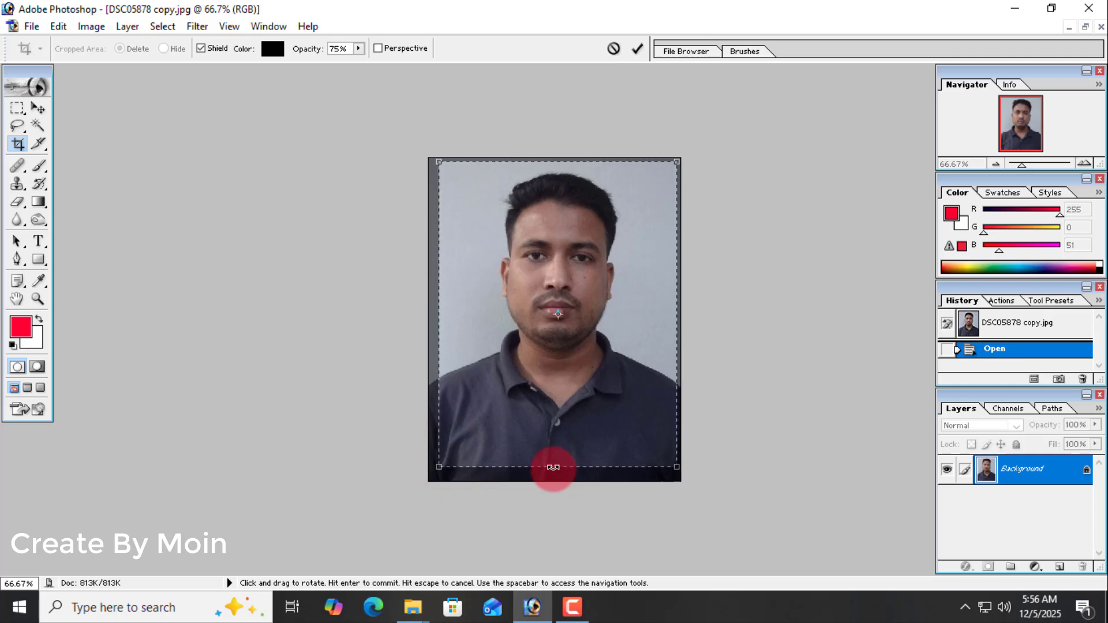
key("Return")
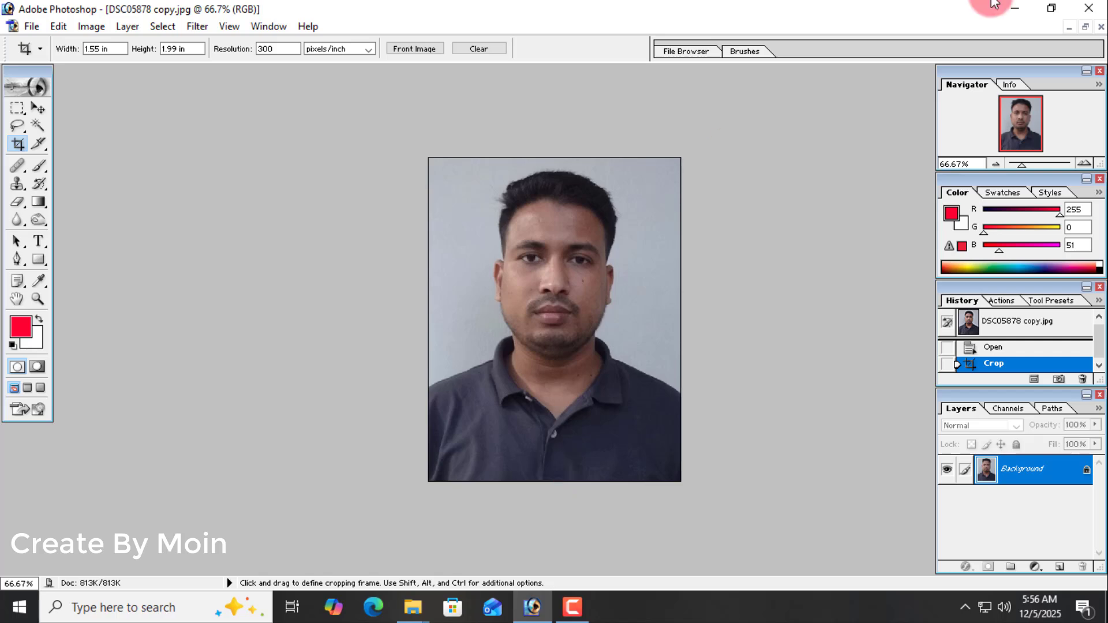
- Duplicate the tighter crop as DSC05878 copy, close DSC05878 copy.jpg without saving, and centre the duplicate's window in the workspace
left_click(1084, 26)
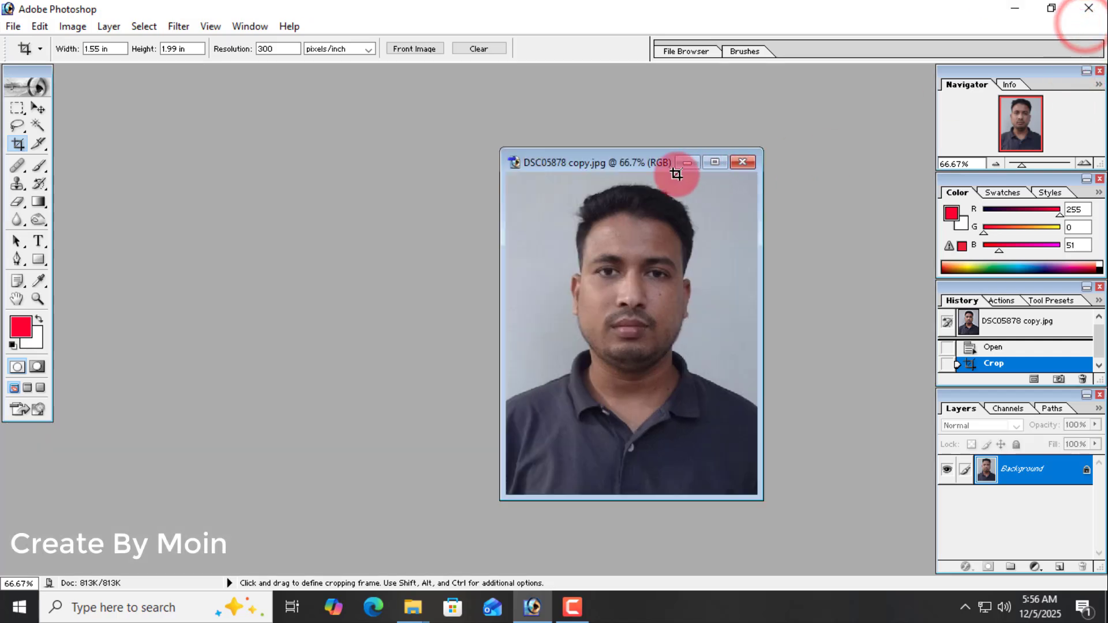
right_click(595, 157)
left_click(623, 169)
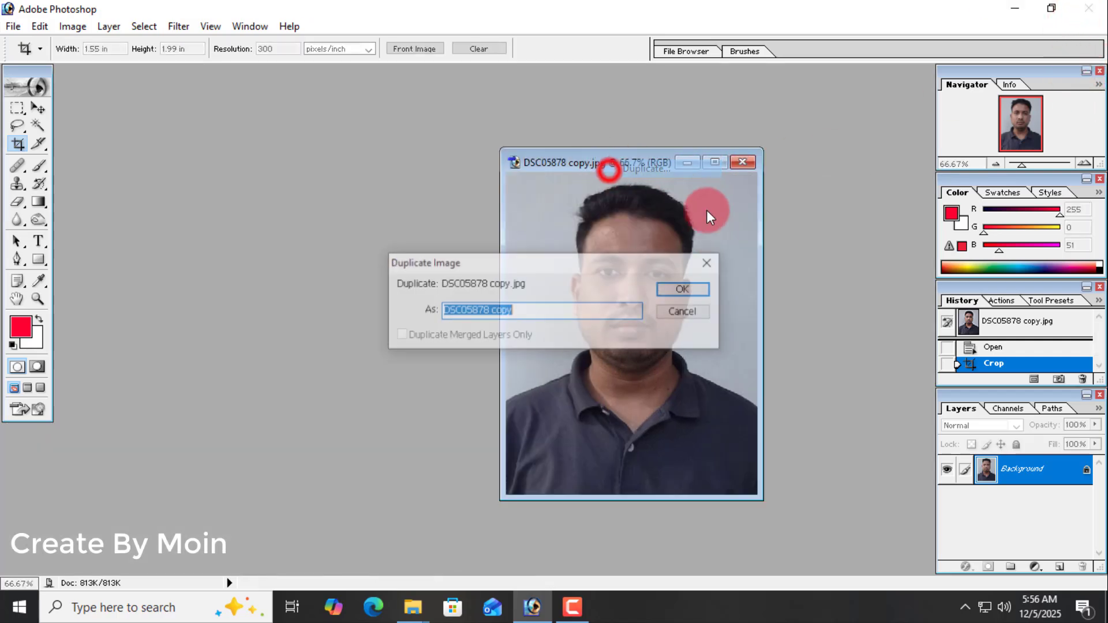
left_click(686, 292)
left_click(742, 162)
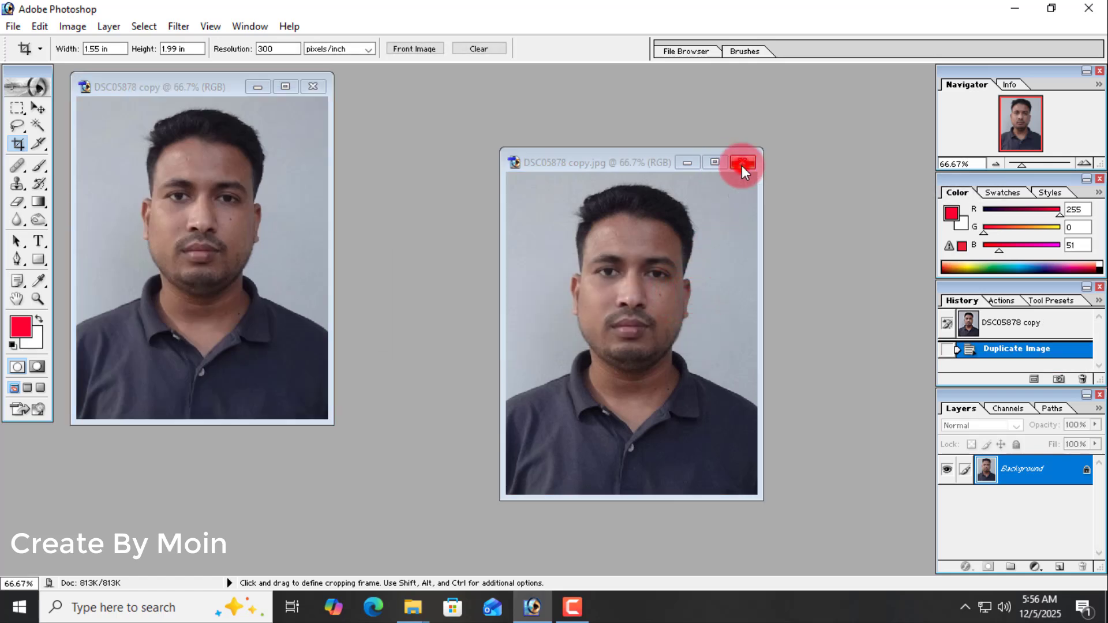
left_click(552, 239)
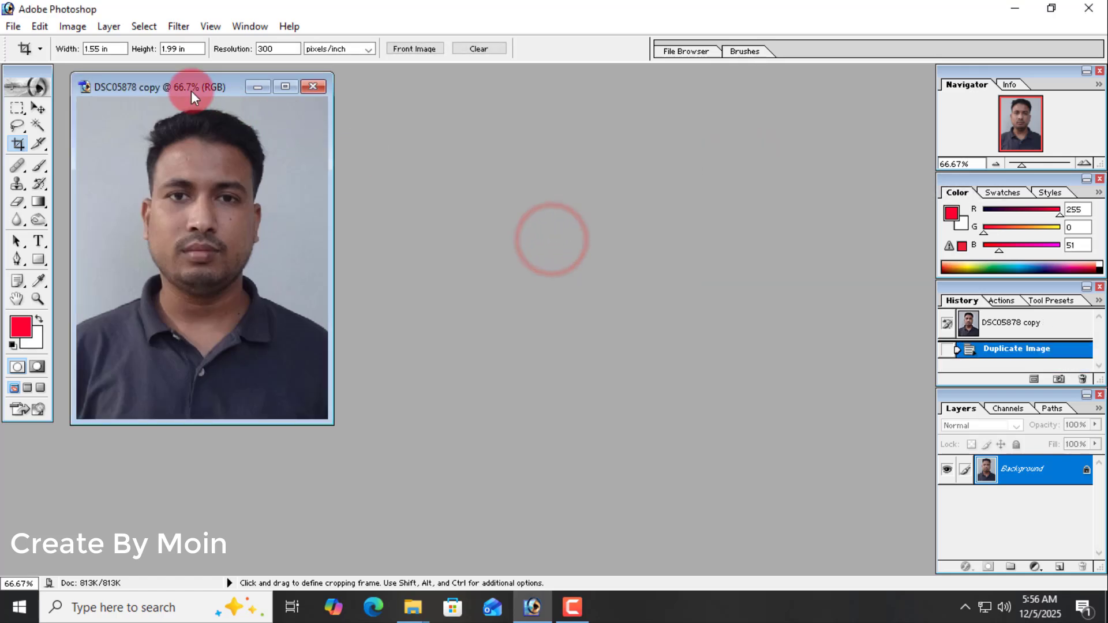
left_click_drag(191, 91, 577, 130)
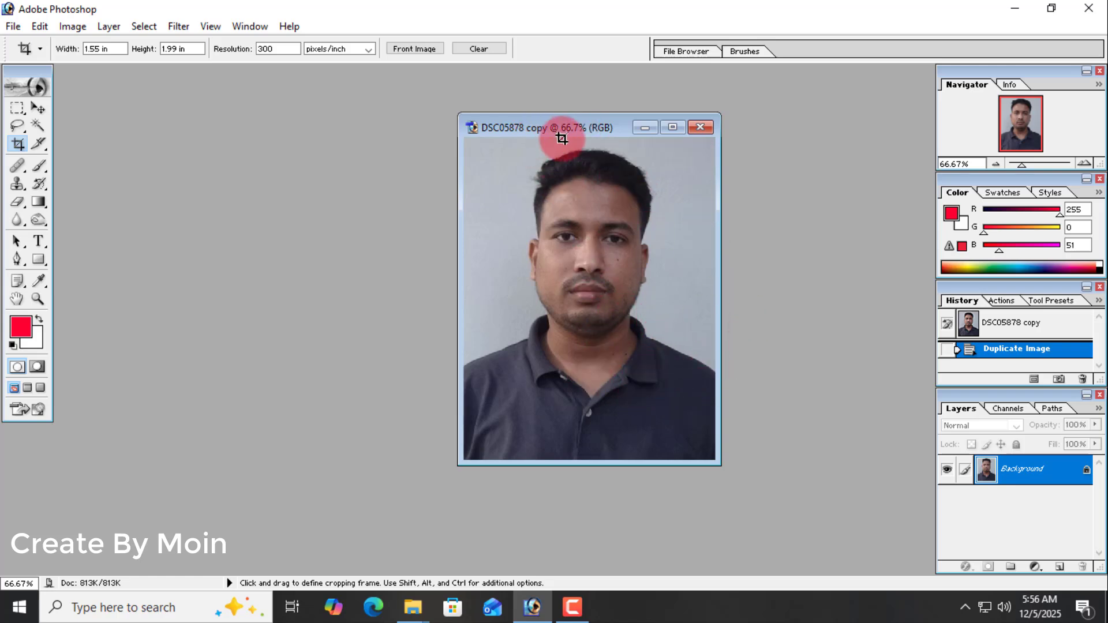
left_click_drag(588, 131, 567, 139)
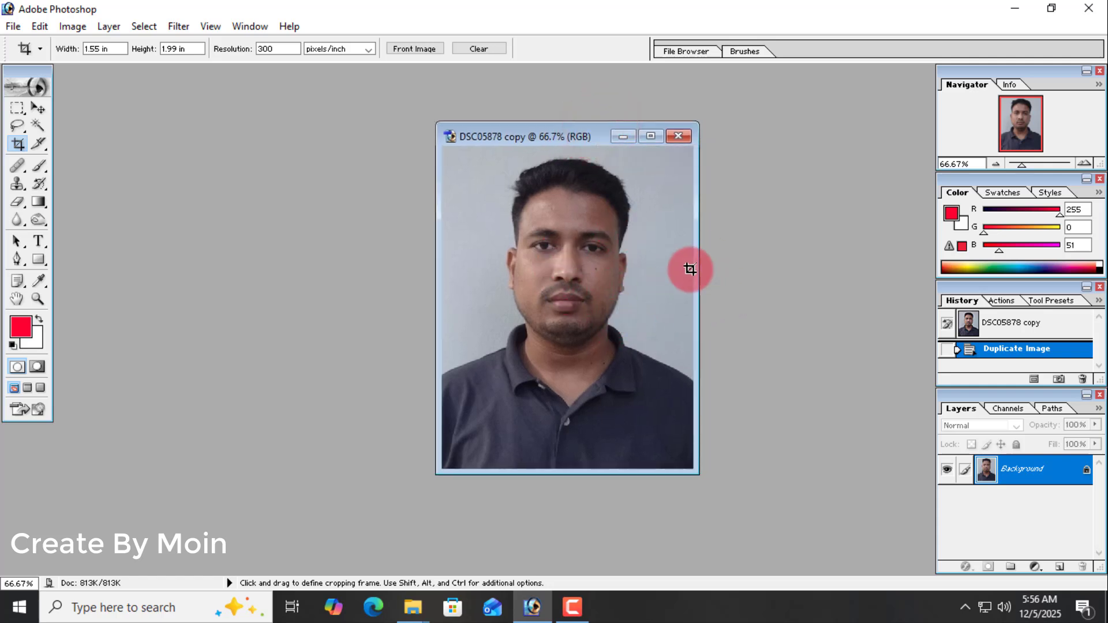
- Duplicate the portrait as DSC05878 copy 2, close DSC05878 copy without saving, and place the new duplicate's window near the toolbox
right_click(585, 132)
left_click(600, 142)
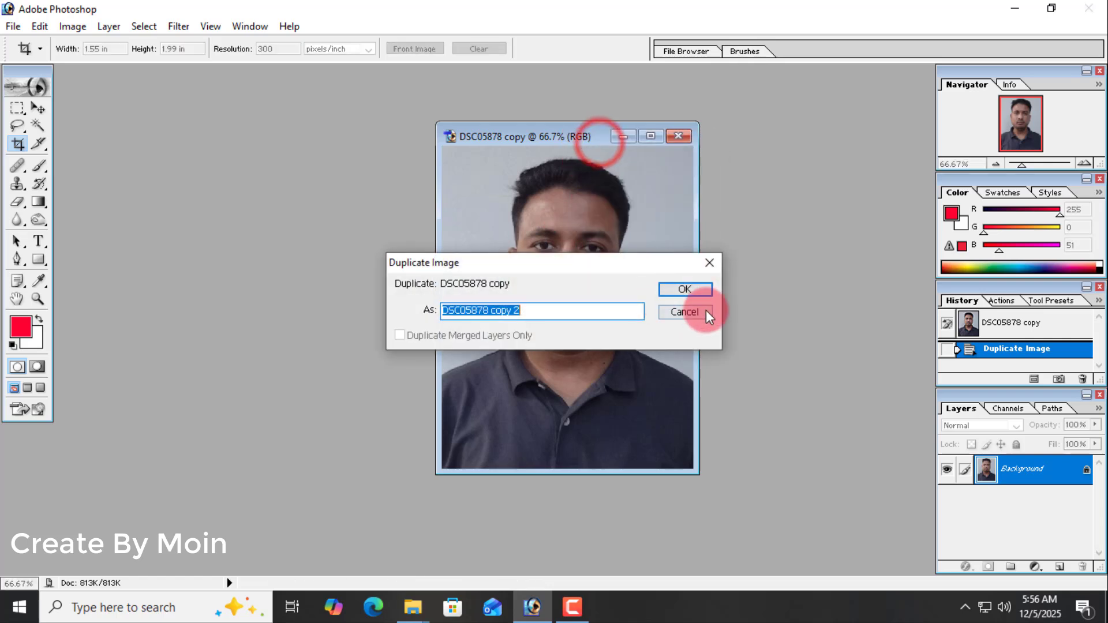
left_click(700, 289)
left_click(678, 136)
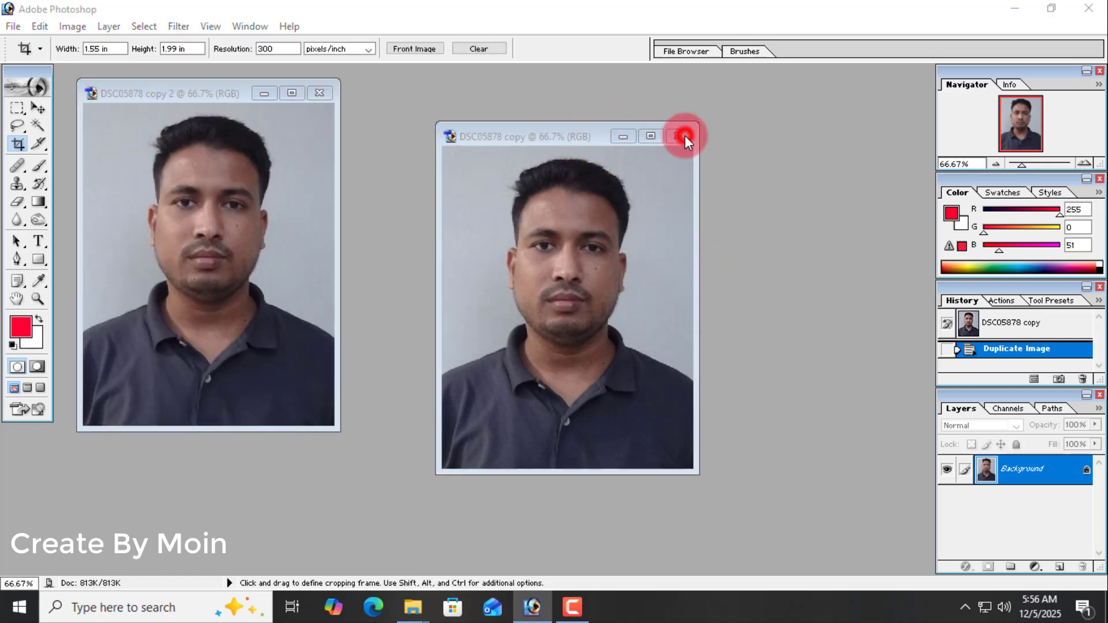
left_click(555, 239)
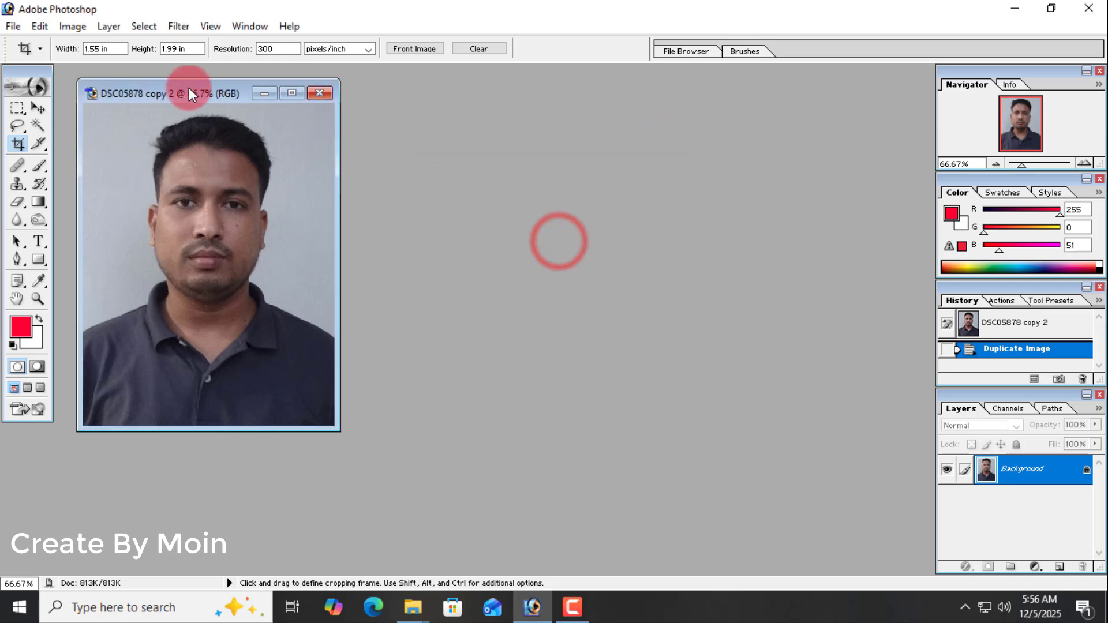
left_click_drag(184, 91, 512, 116)
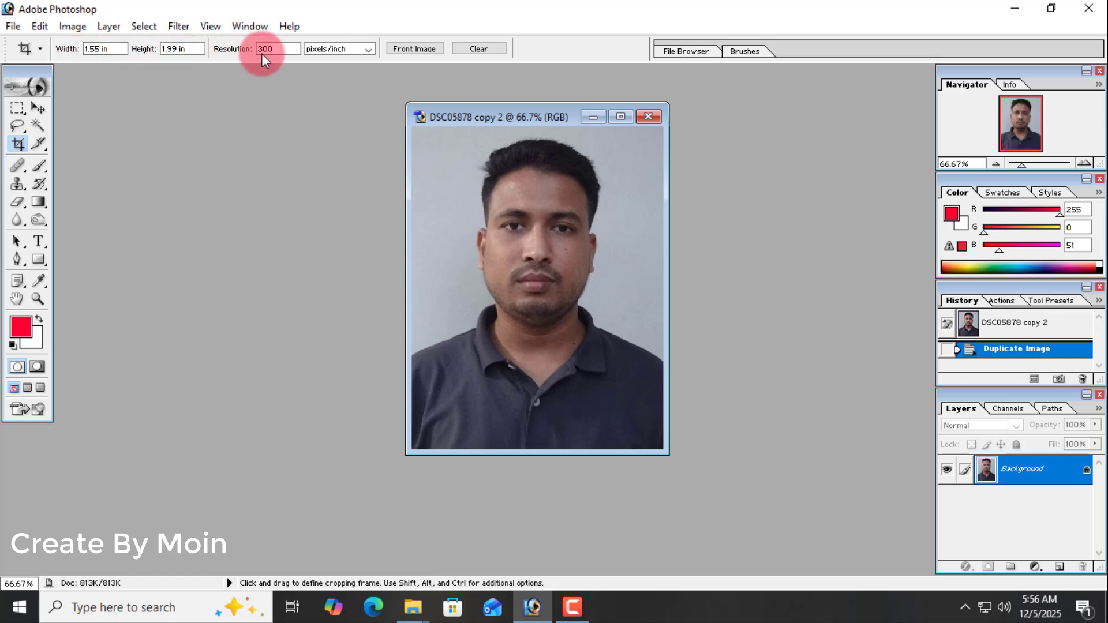
left_click(185, 50)
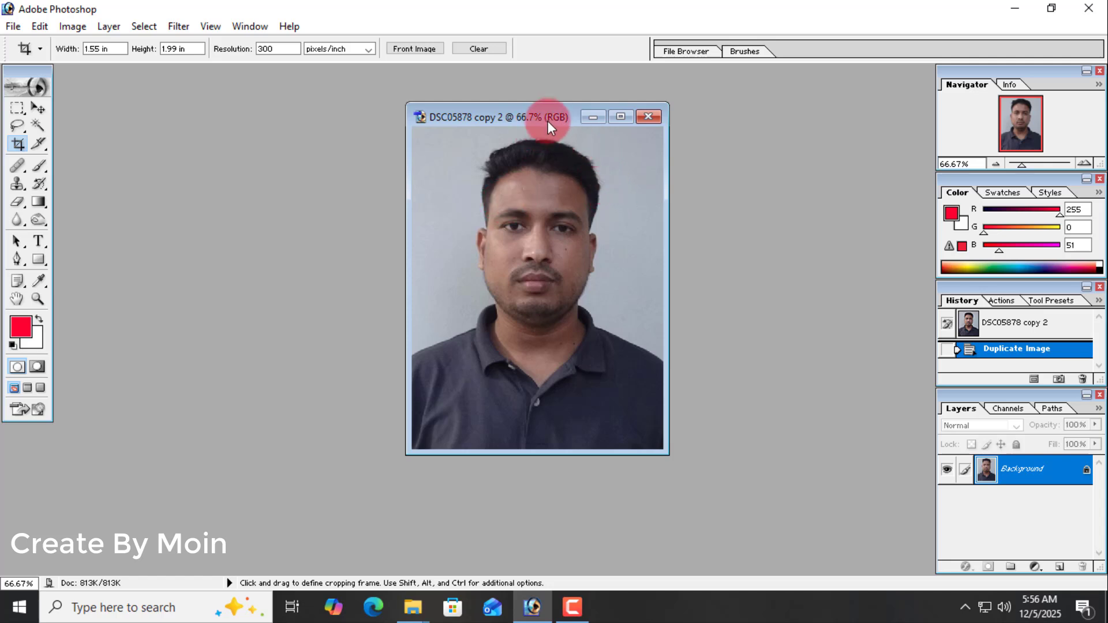
left_click_drag(548, 120, 251, 105)
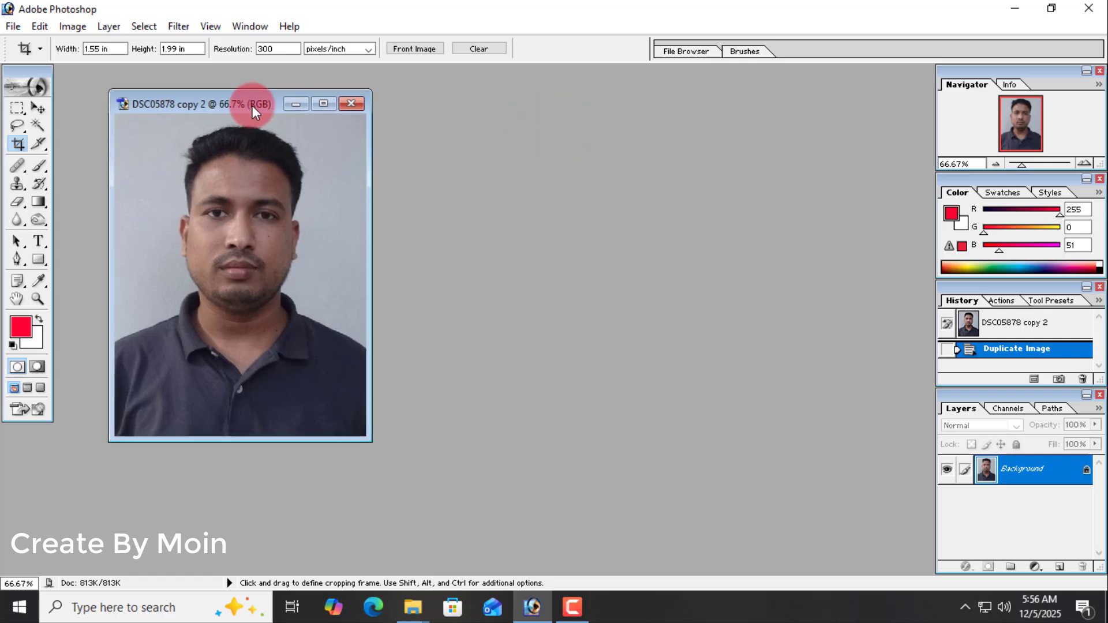